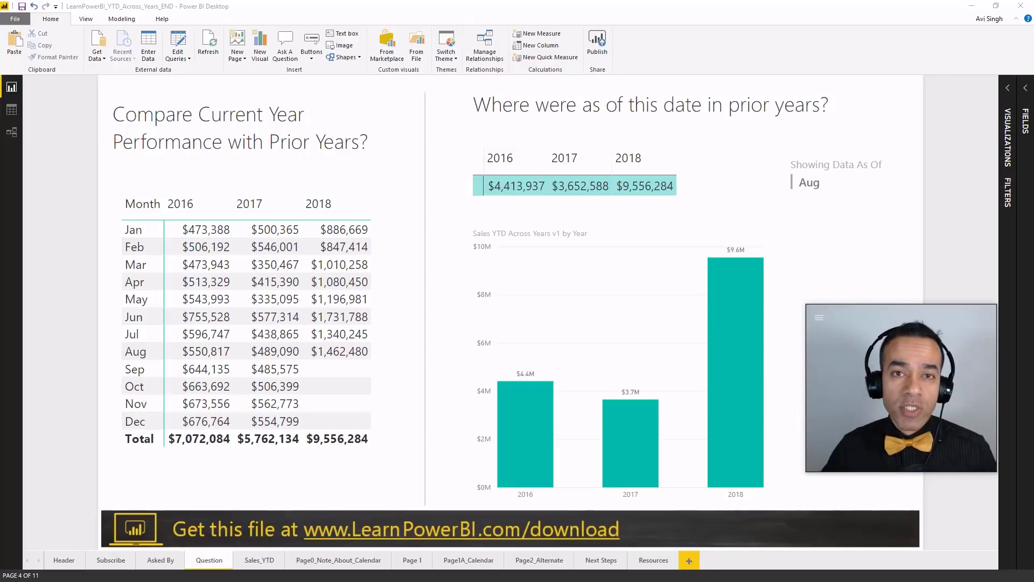
Step: Annotate the matrix: highlight Aug 2017 sales and outline Jan–Aug values for all three years
click(274, 355)
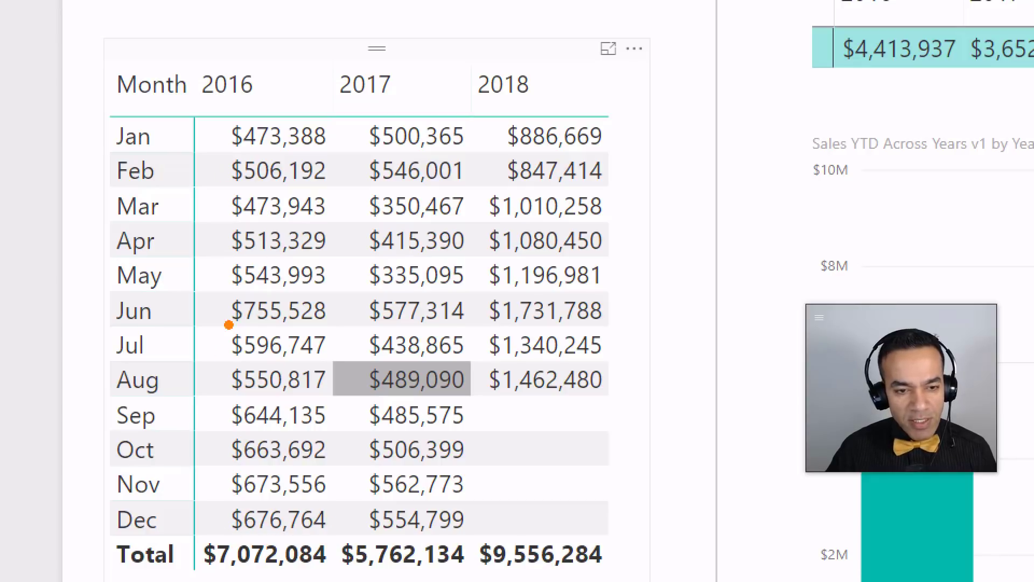
mouse_move(190, 535)
mouse_down()
mouse_move(358, 580)
mouse_move(614, 580)
mouse_up()
mouse_move(487, 98)
mouse_down()
mouse_move(544, 282)
mouse_move(638, 400)
mouse_up()
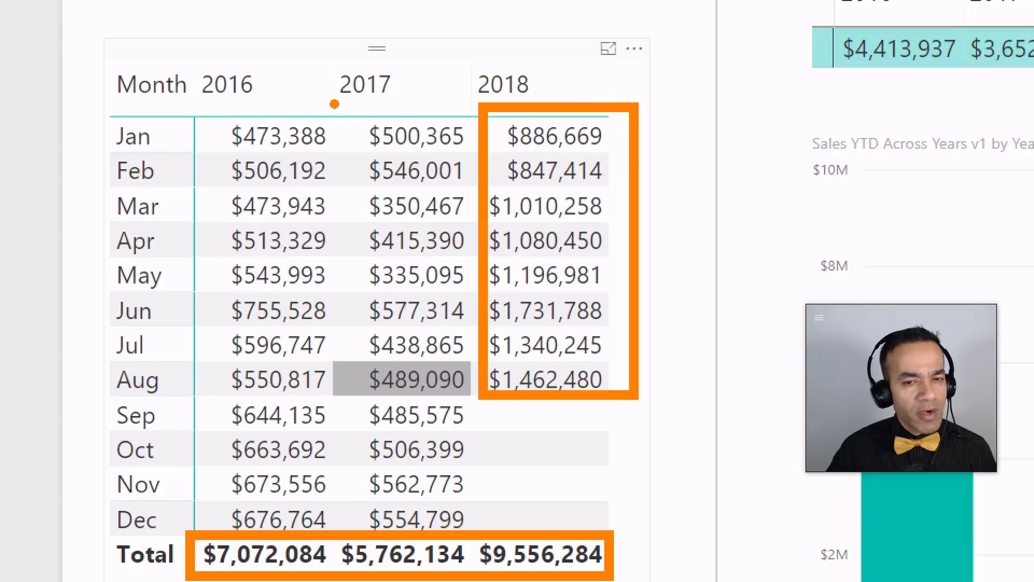
drag(330, 99, 472, 506)
key(ctrl+z)
key(ctrl+z)
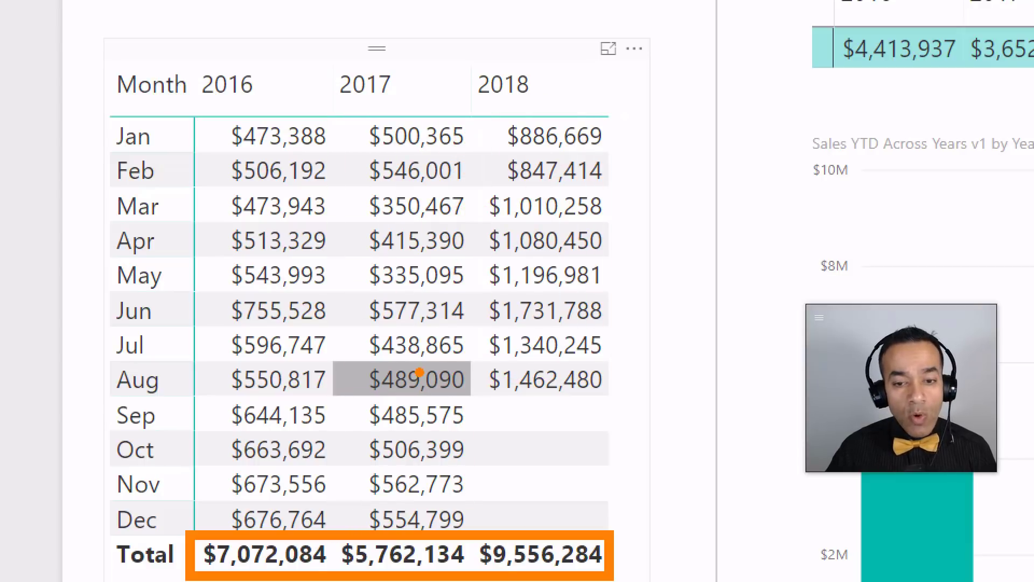
key(ctrl+z)
mouse_move(209, 112)
mouse_down()
mouse_move(314, 257)
mouse_move(557, 383)
mouse_move(614, 399)
mouse_up()
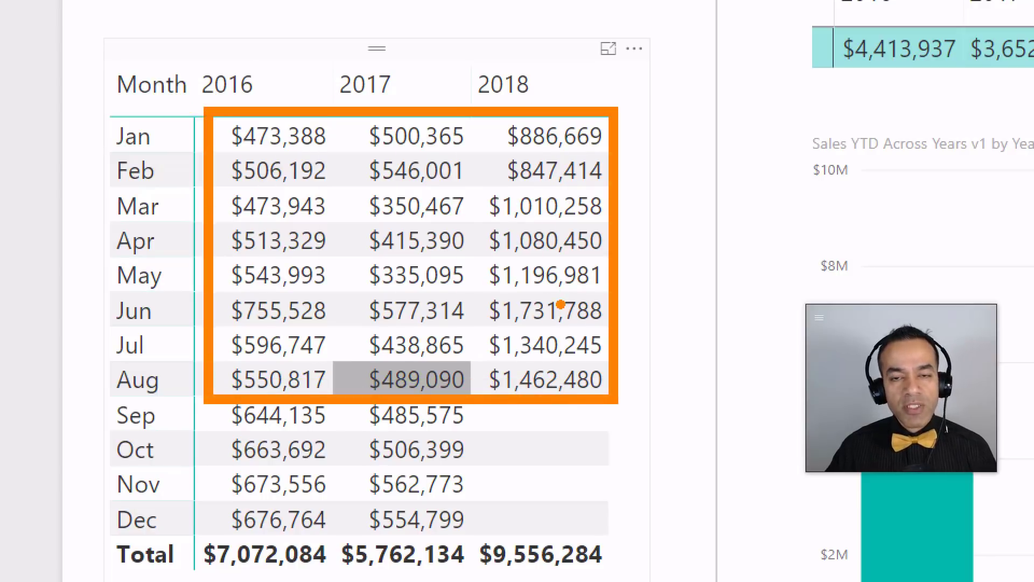
key(Escape)
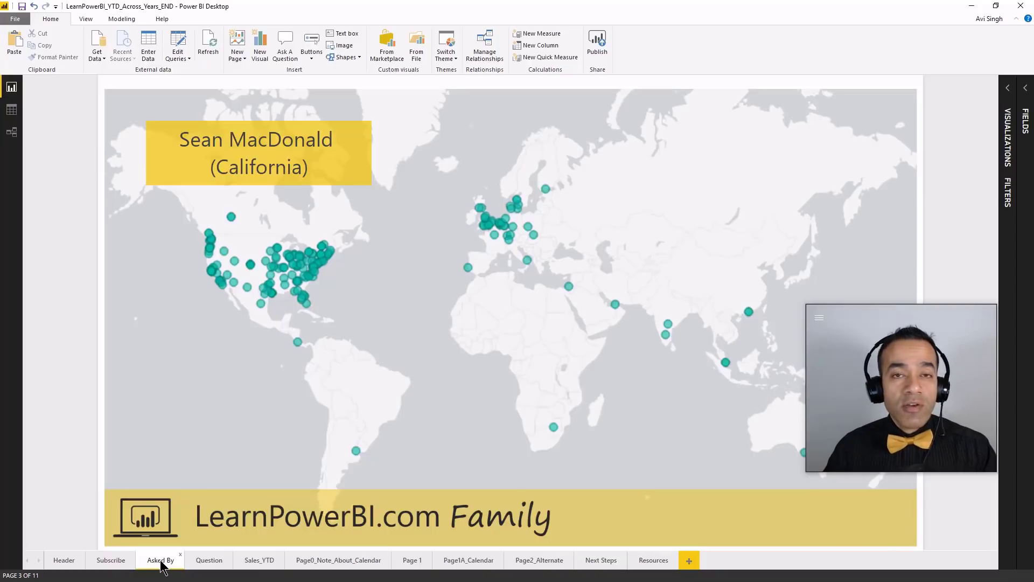
Step: Go from the Resources page back to the Question page, keeping its name unchanged
click(654, 560)
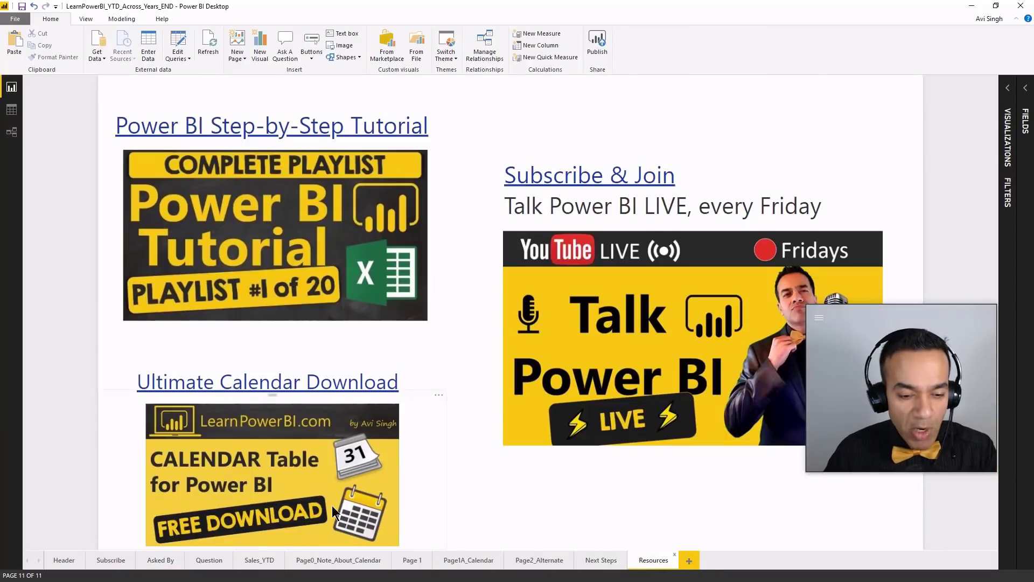
double_click(208, 560)
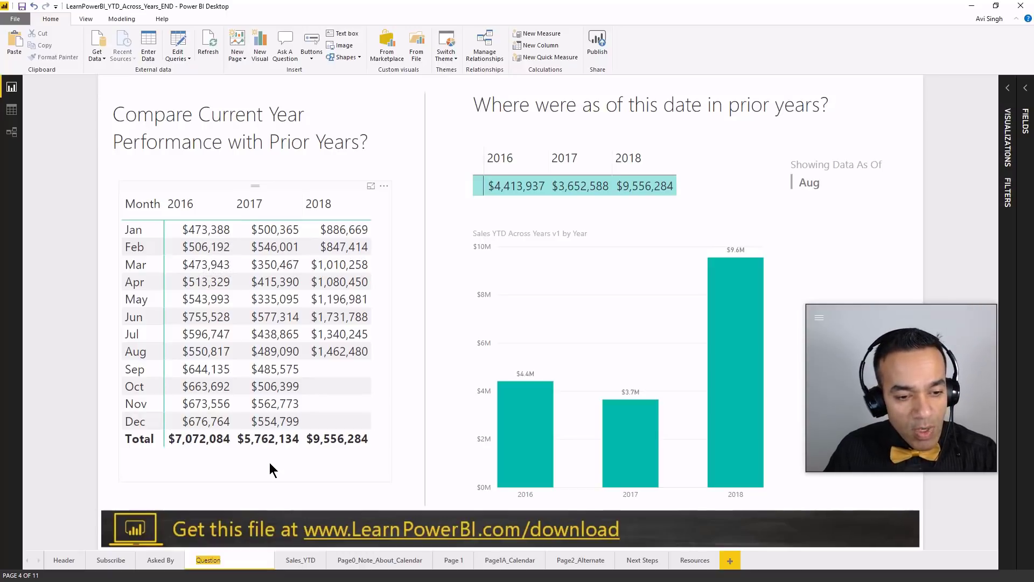
key(Return)
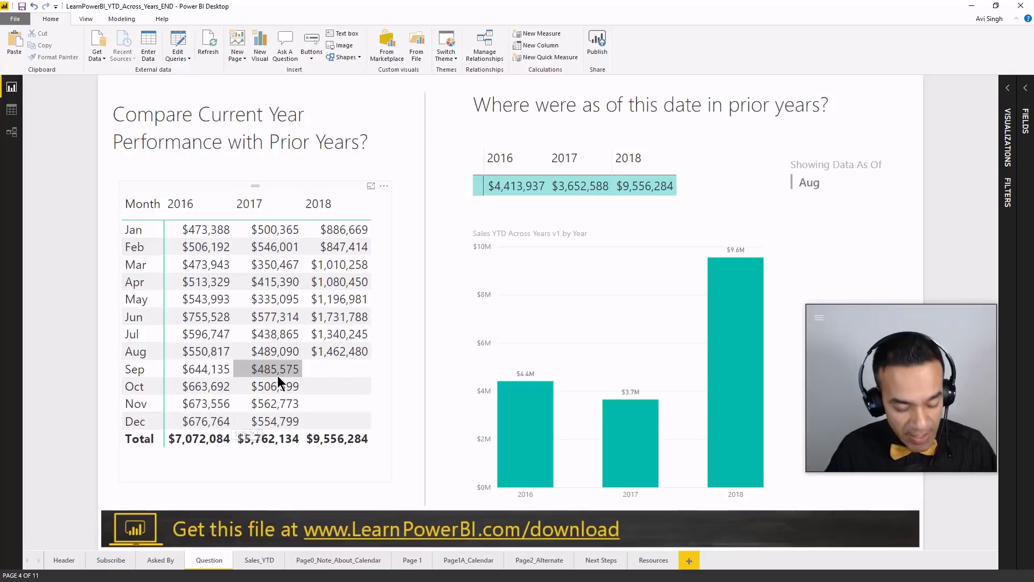
Step: Outline the Jan–Aug values, the empty 2018 Sep cell, and the Jan 2016–Sep 2018 span
drag(165, 219, 377, 363)
key(Escape)
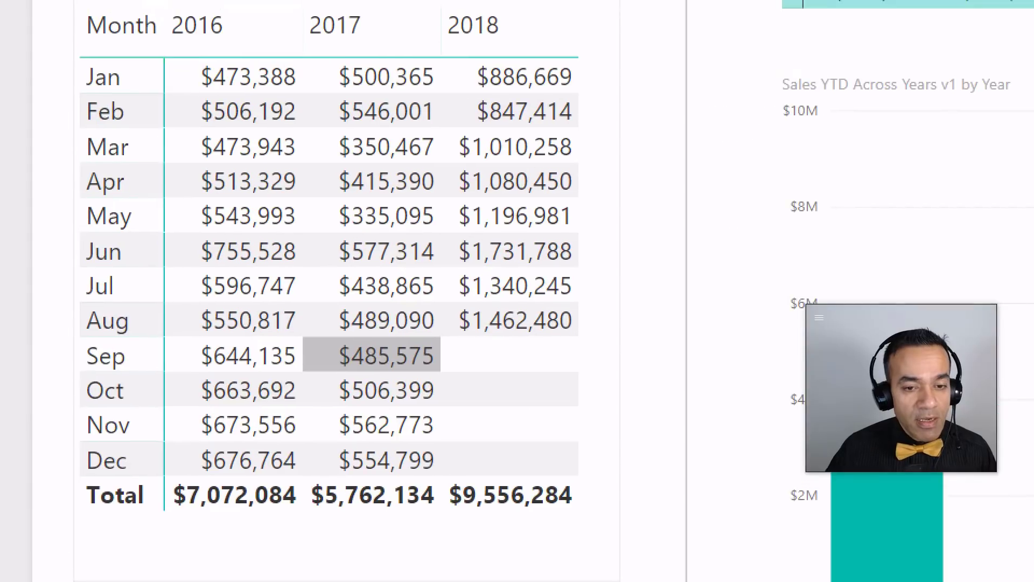
click(299, 394)
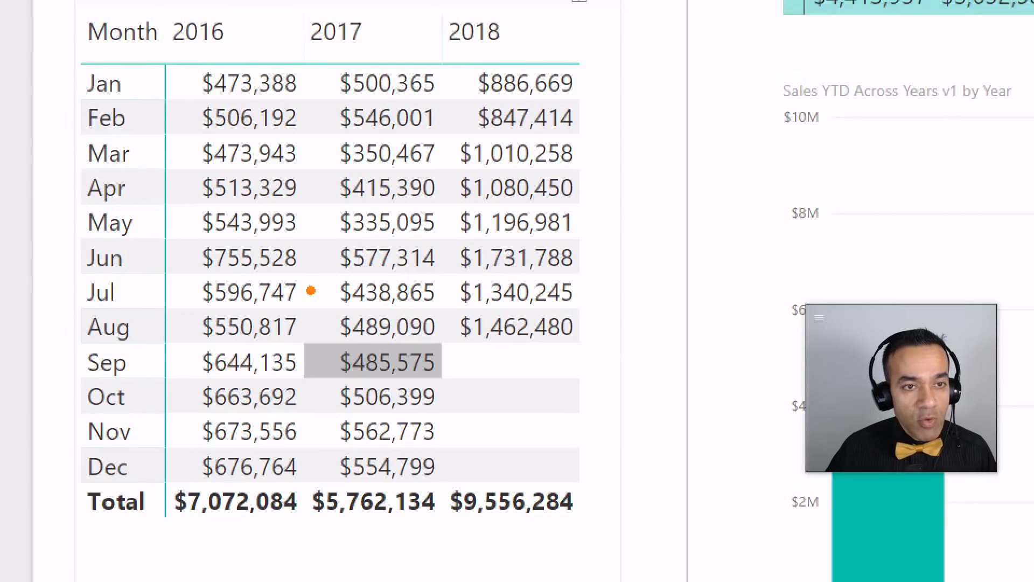
drag(453, 335, 573, 381)
key(e)
drag(169, 6, 595, 388)
key(Escape)
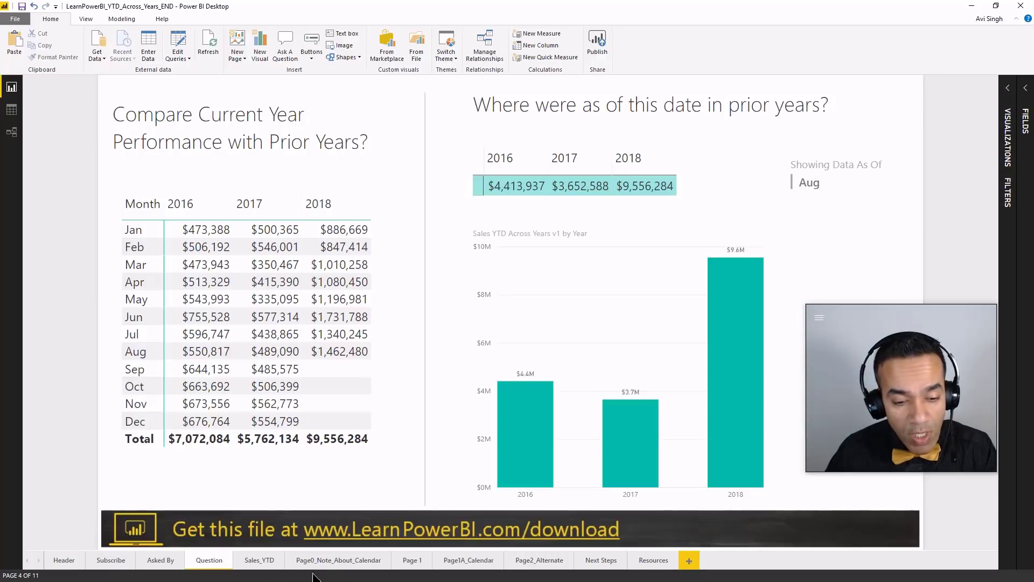
Step: Switch to the Page0_Note_About_Calendar page
click(330, 565)
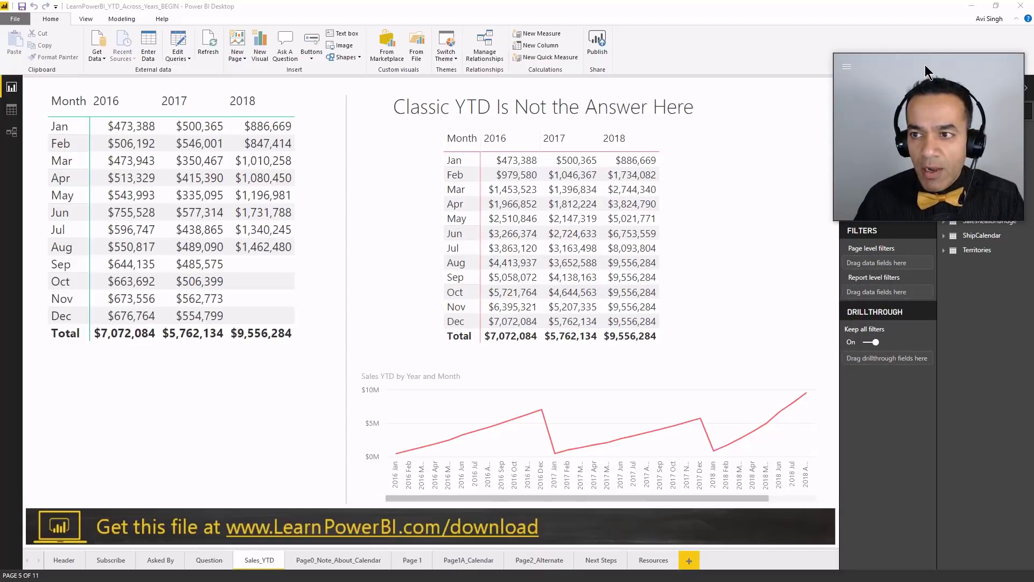
Step: Select the classic YTD matrix and view the Sales YTD measure's formula in the Sales table
drag(926, 63, 935, 287)
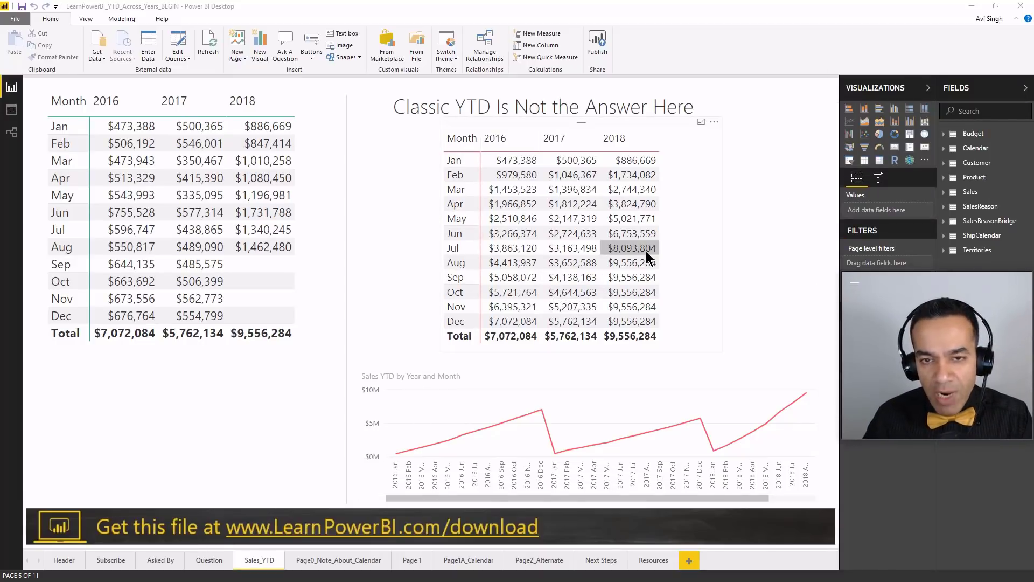
click(667, 125)
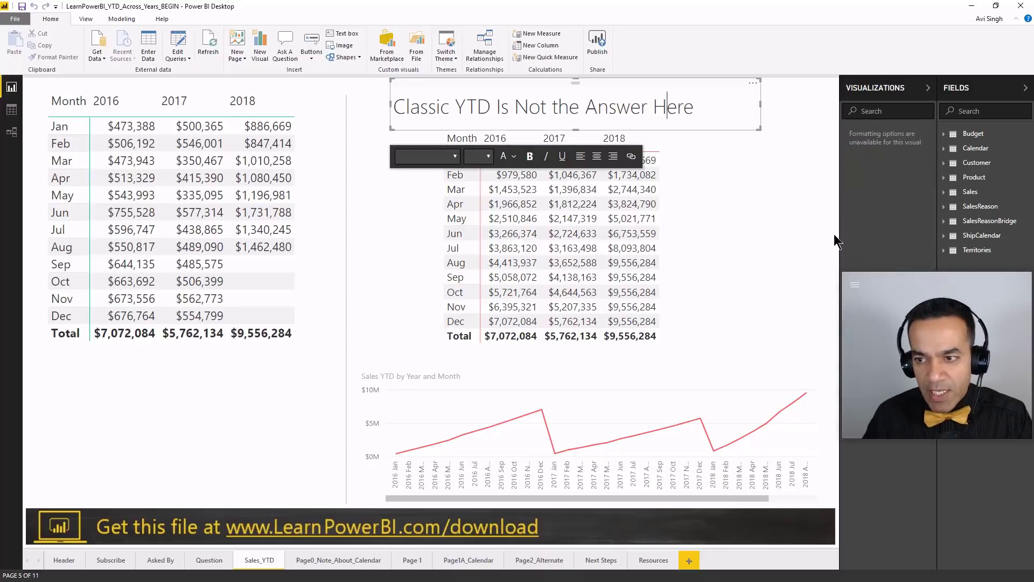
drag(932, 291, 897, 339)
click(693, 232)
click(944, 192)
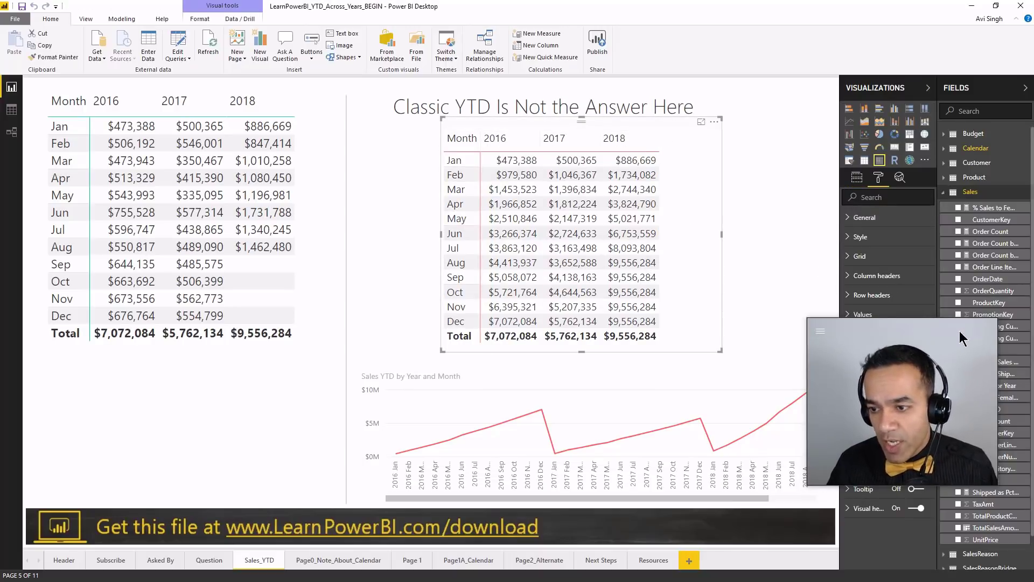
drag(916, 330, 788, 321)
click(984, 416)
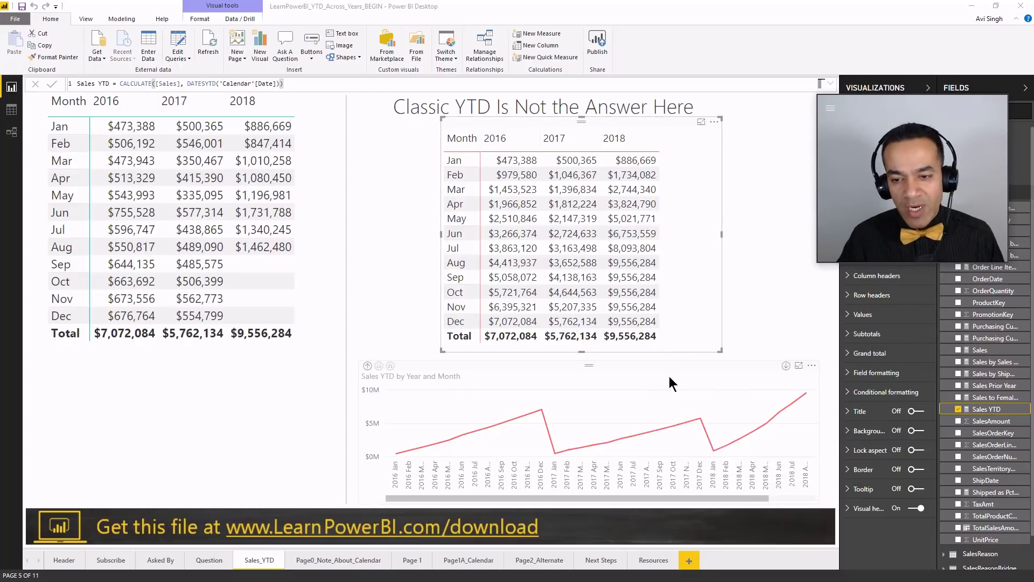
Step: Enlarge the Sales YTD line chart in Focus mode, then return to the report
click(794, 373)
click(799, 366)
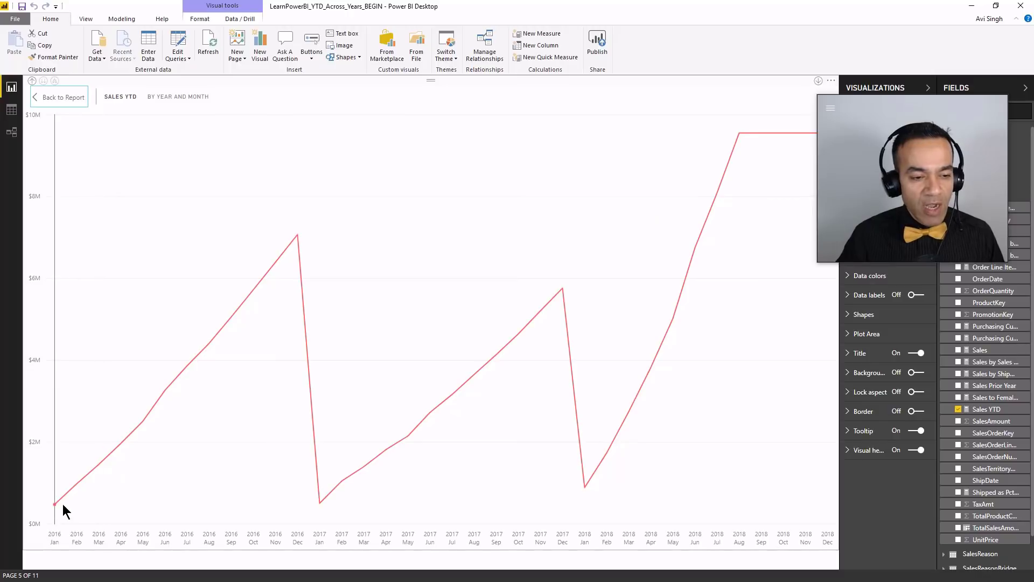
mouse_move(59, 515)
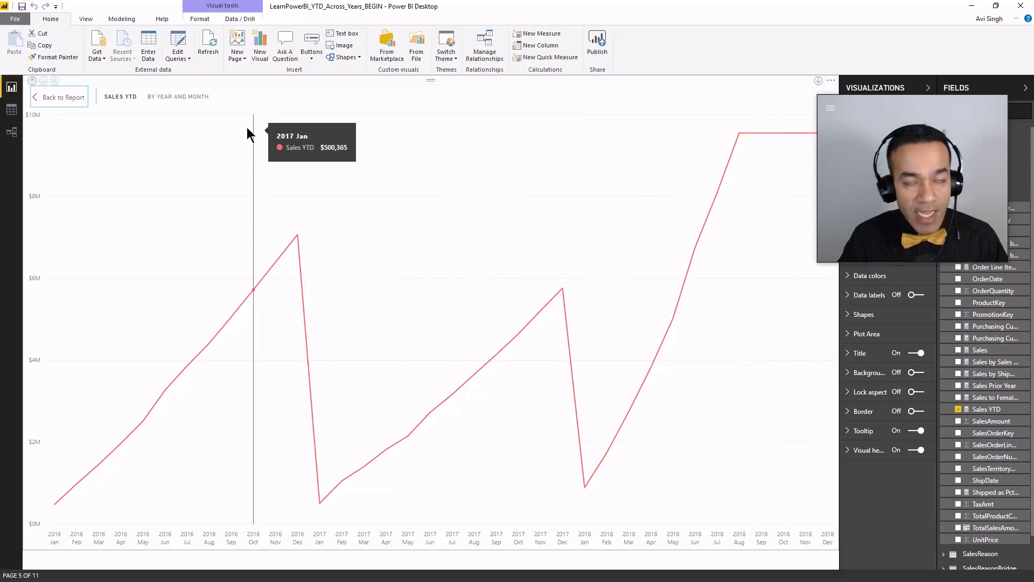
click(58, 98)
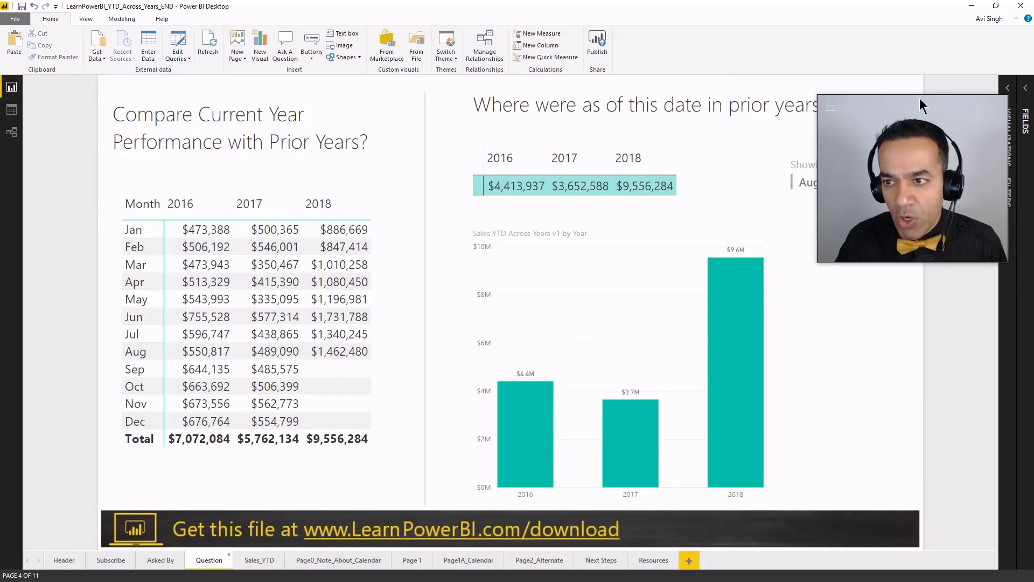
Step: Annotate the Question matrix: outline Jan–Aug values, underline the Aug cutoff, mark empty 2018 Sep–Dec cells
drag(920, 98, 904, 283)
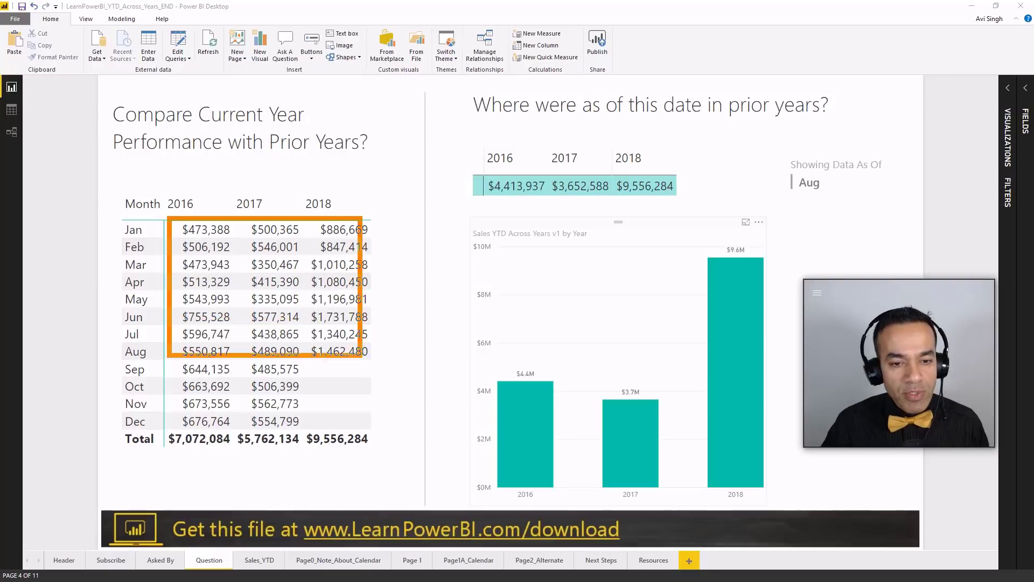
drag(362, 355, 372, 367)
key(Escape)
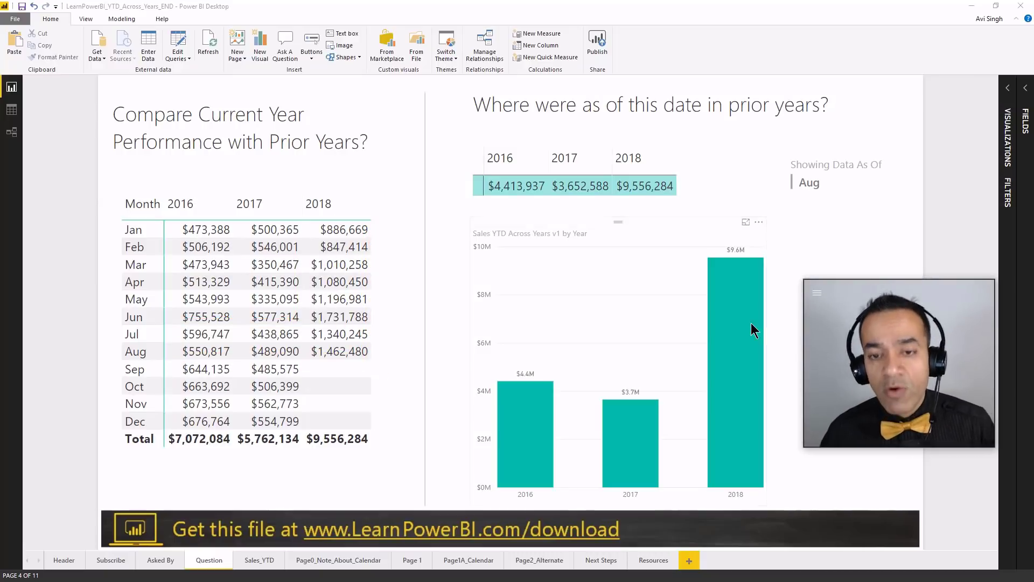
mouse_move(751, 323)
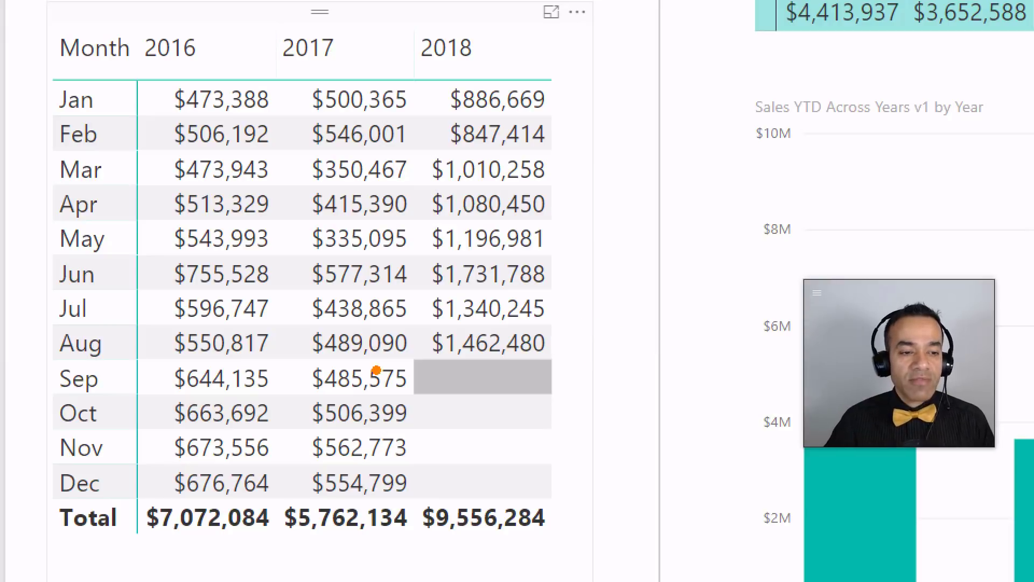
mouse_move(58, 365)
mouse_down()
mouse_move(293, 354)
mouse_move(550, 365)
mouse_up()
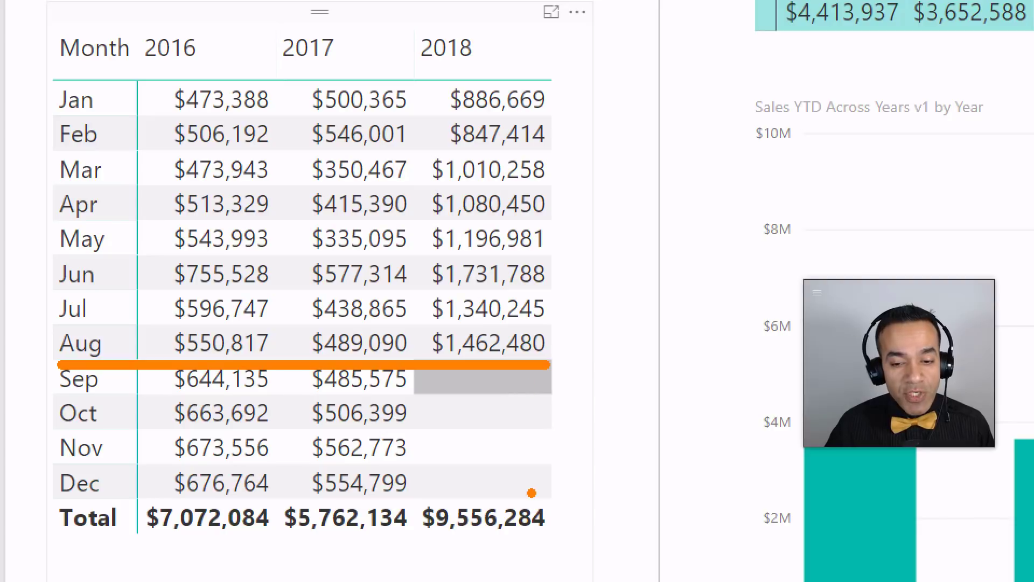
mouse_move(531, 493)
mouse_down()
mouse_move(540, 432)
mouse_move(524, 376)
mouse_move(534, 393)
mouse_move(532, 492)
mouse_up()
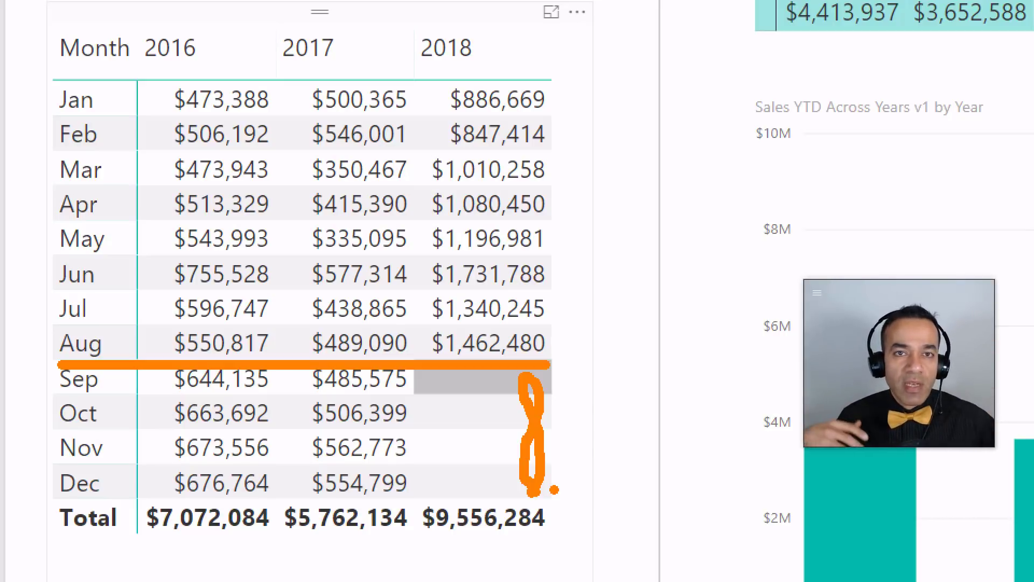
key(Escape)
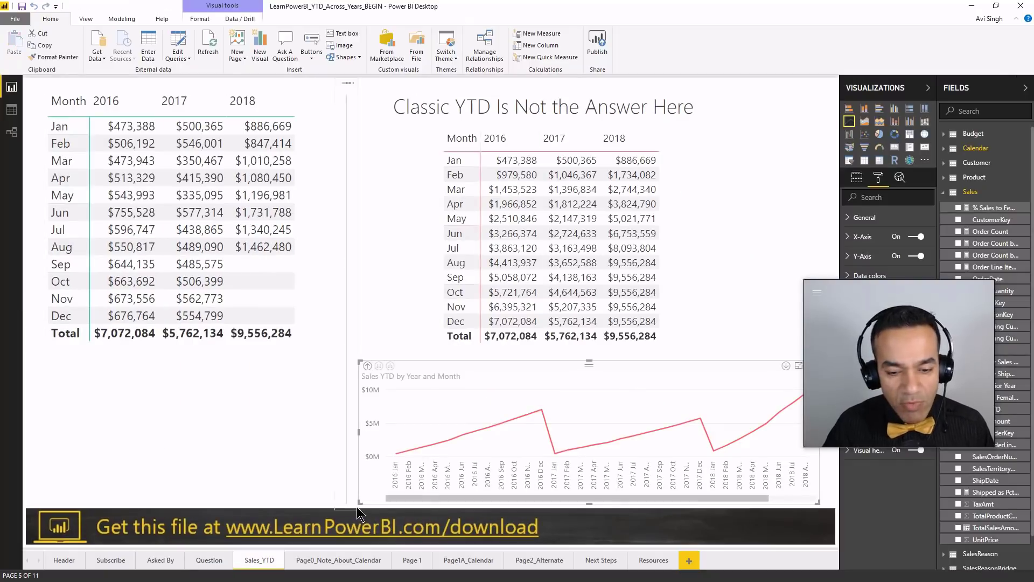
Step: Go to the Page1A_Calendar page, select the CurMonthOffset table and scroll down it
click(469, 561)
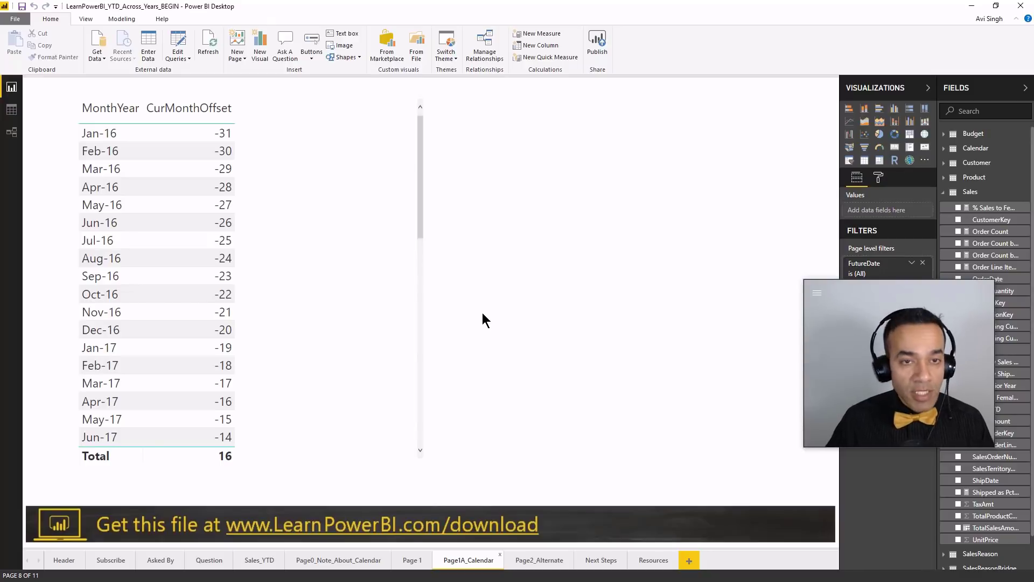
click(654, 560)
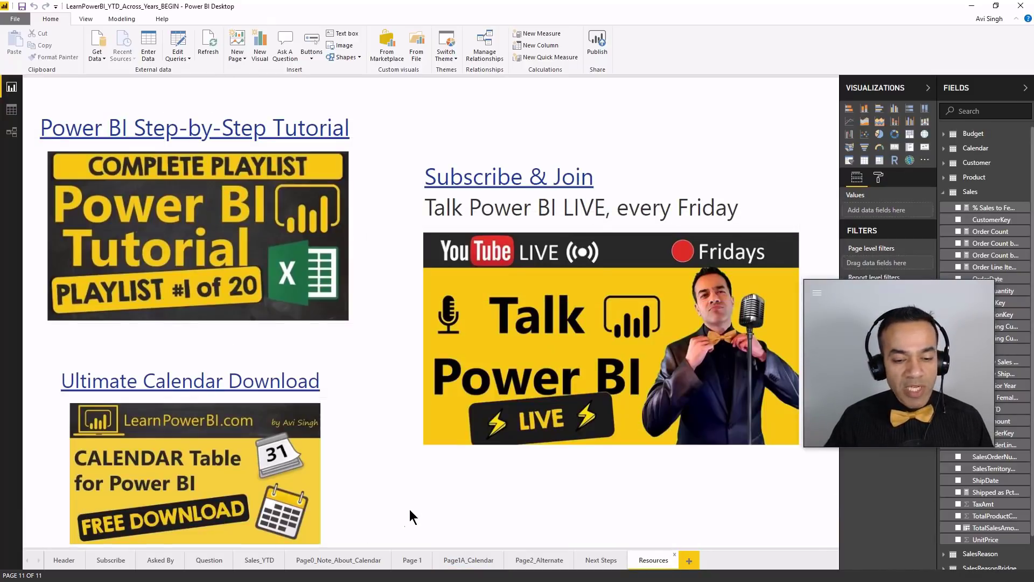
click(339, 560)
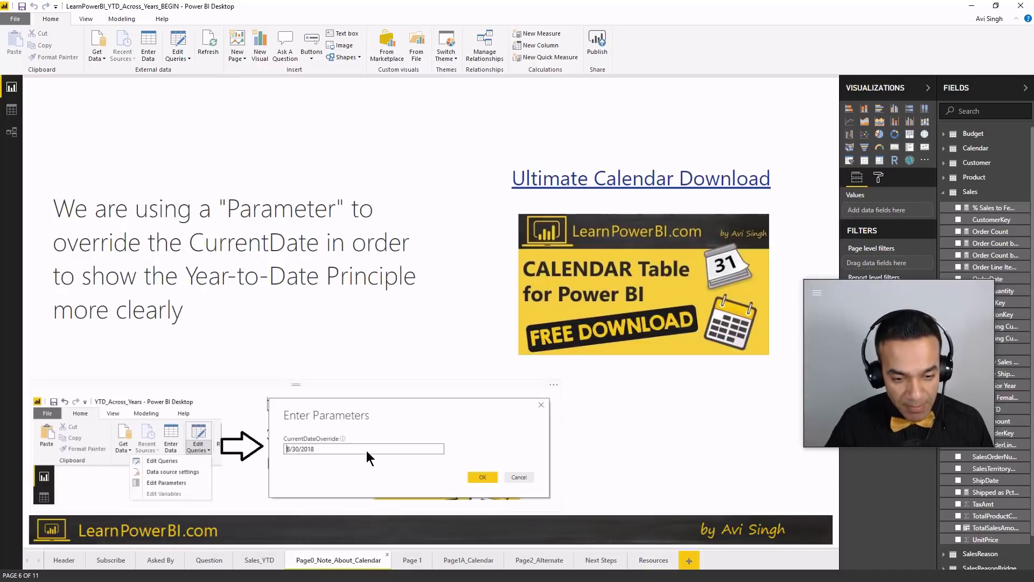
click(452, 560)
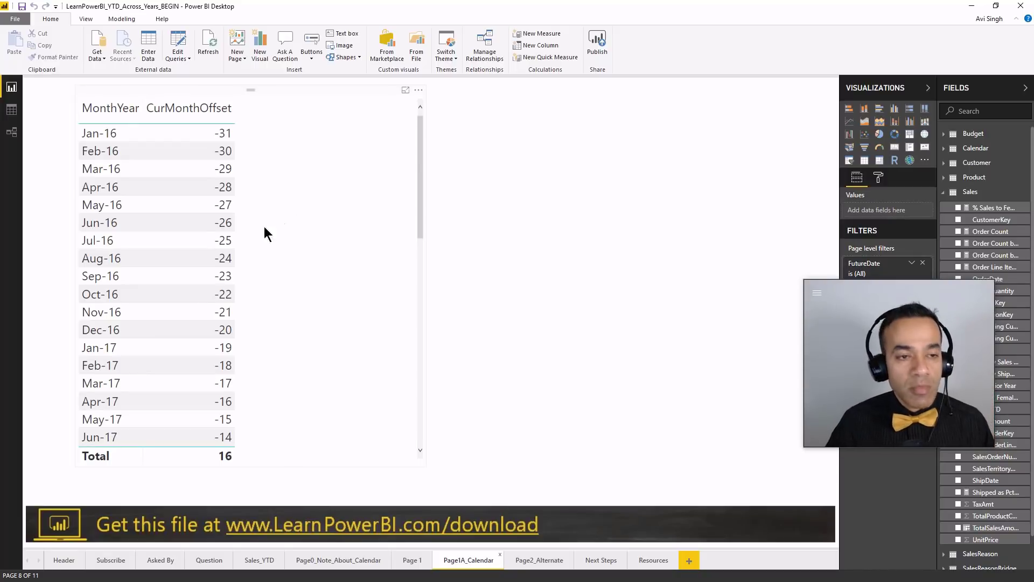
click(419, 90)
click(393, 212)
click(286, 250)
scroll(291, 251, down, 4)
scroll(306, 270, down, 5)
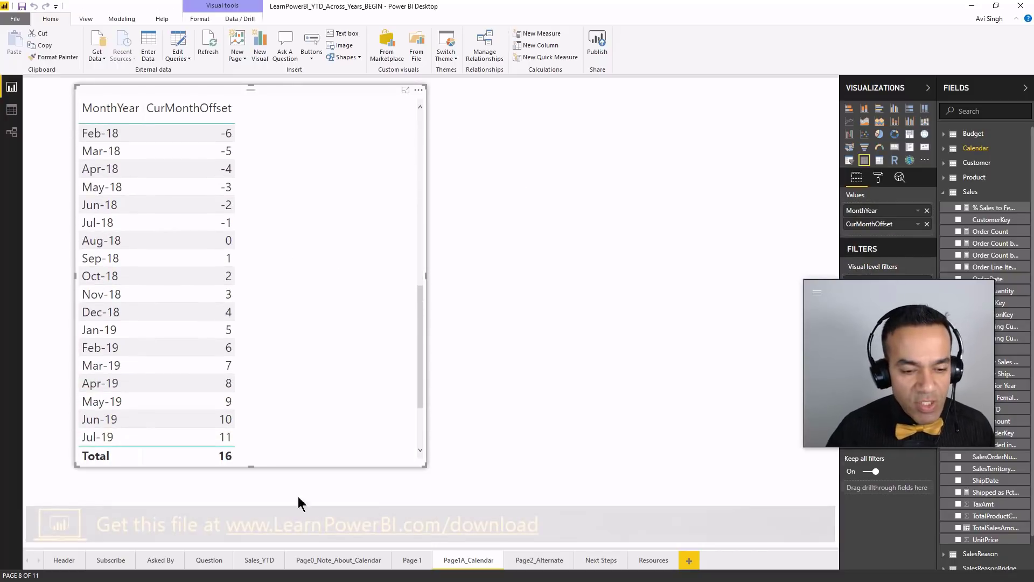
Step: Glance at the calendar note and Page2_Alternate pages, then scroll the Page1A_Calendar table further
click(313, 563)
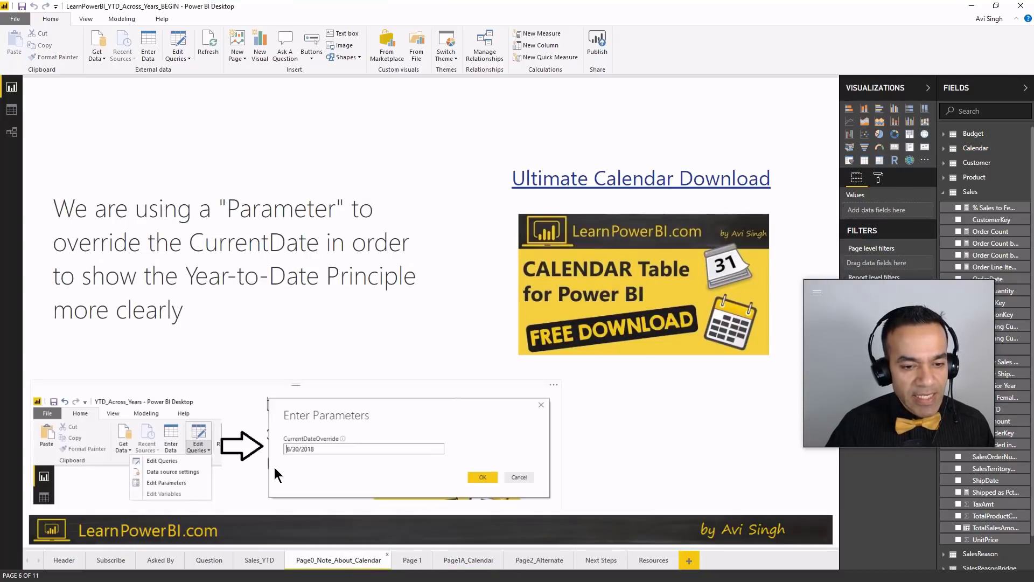
click(466, 563)
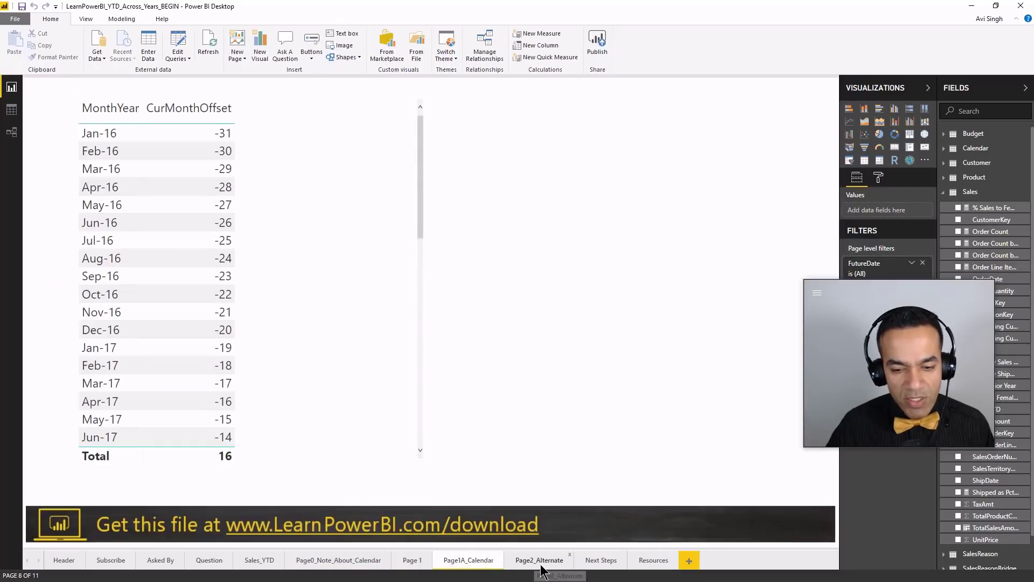
click(541, 563)
click(488, 562)
scroll(309, 340, down, 2)
scroll(309, 341, down, 7)
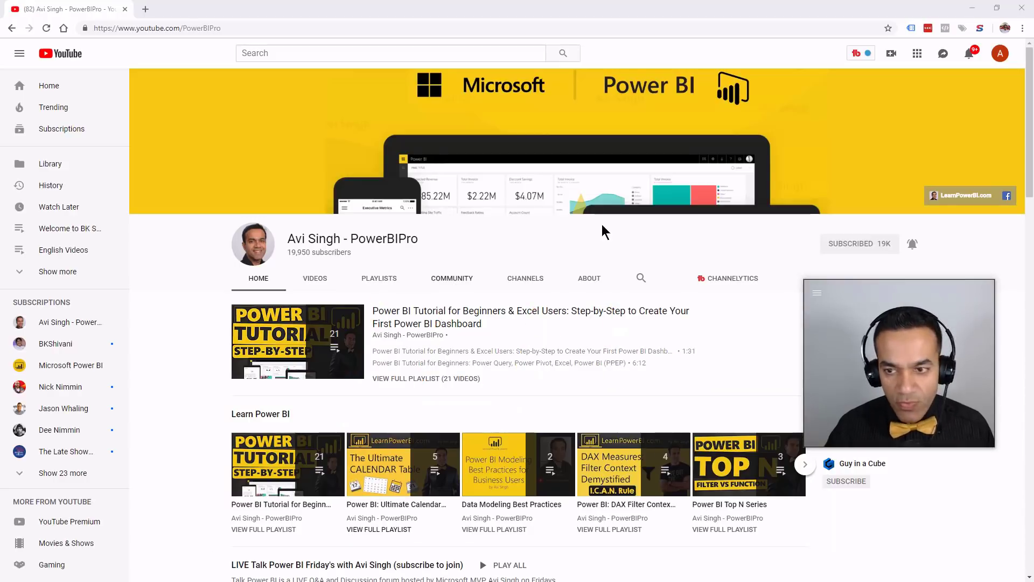
Step: Minimise the browser to get back to Power BI Desktop
click(972, 9)
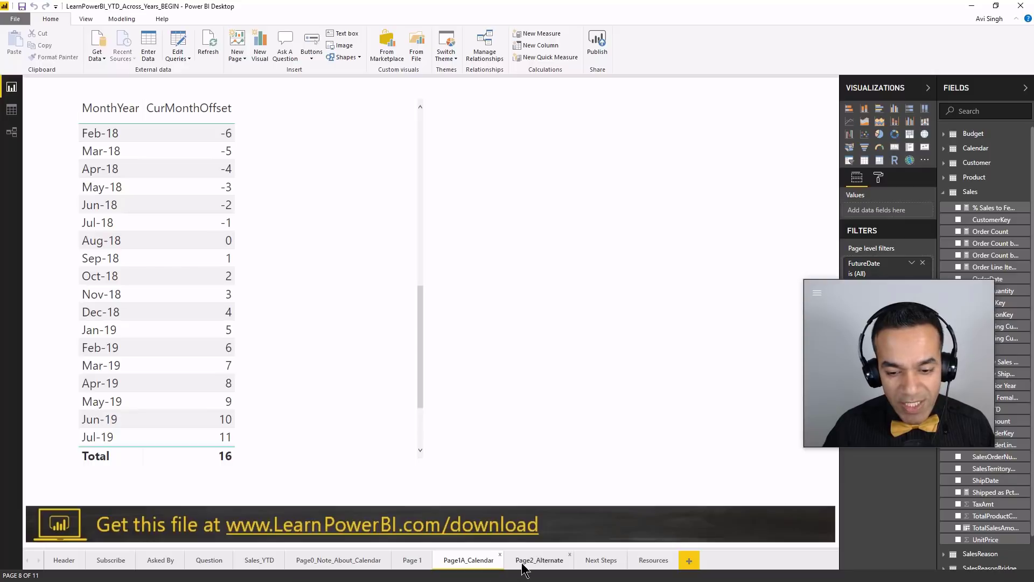
Step: On Page 1, select the yearly totals matrix and show the Sales measure's formula SUM(Sales[SalesAmount])
click(414, 563)
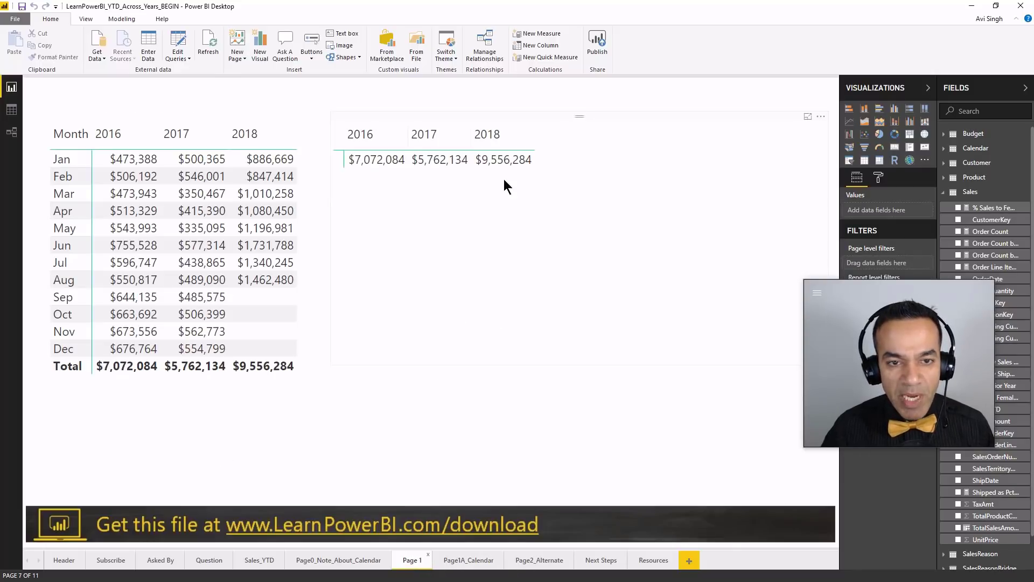
click(515, 234)
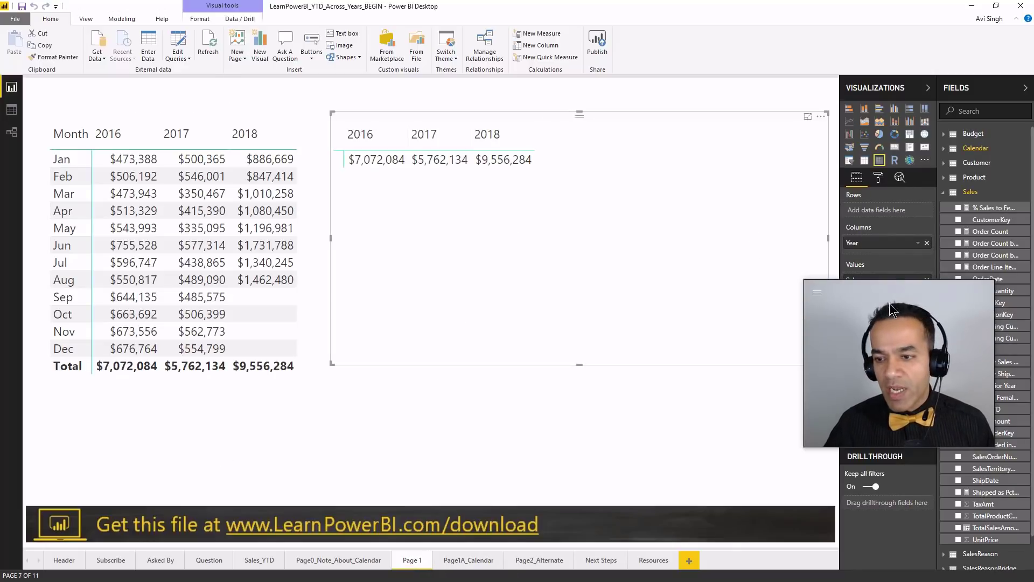
click(980, 350)
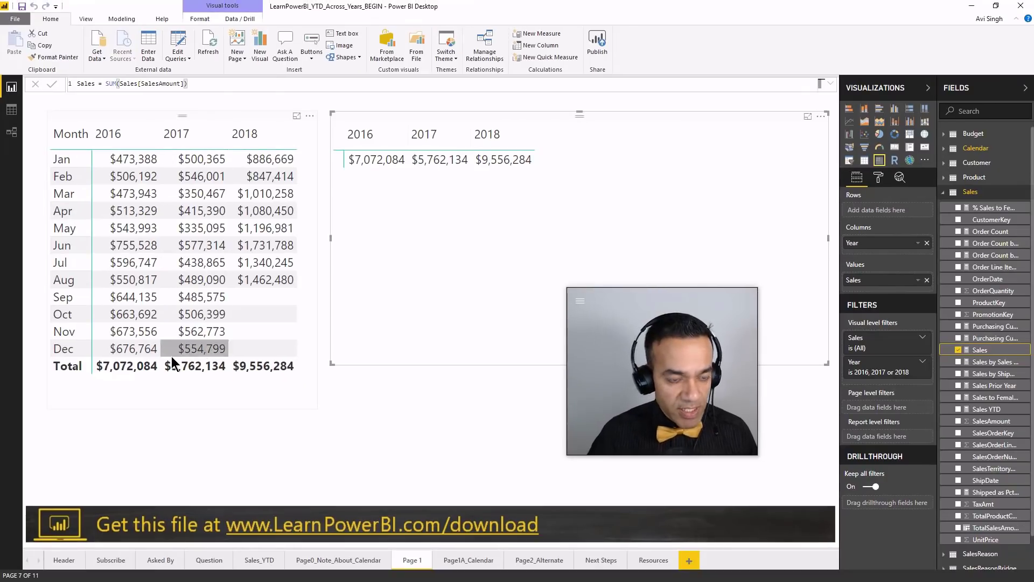
Step: Annotate the 2016 and 2018 totals, linking them to the right matrix, and mark the empty Sep–Nov 2018 cells
drag(86, 354, 165, 387)
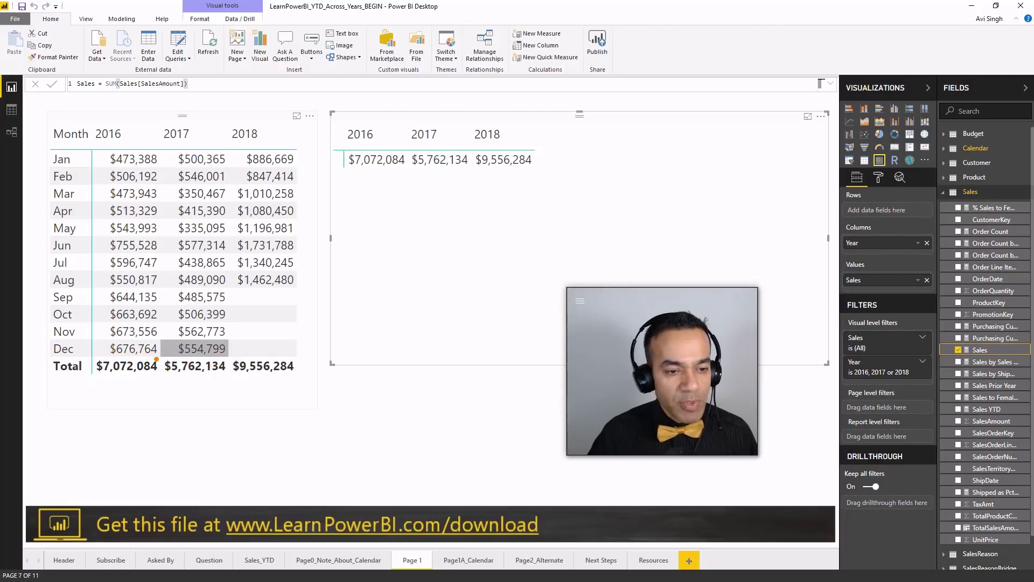
mouse_move(86, 355)
mouse_down()
mouse_move(229, 383)
mouse_move(230, 402)
mouse_move(384, 174)
mouse_up()
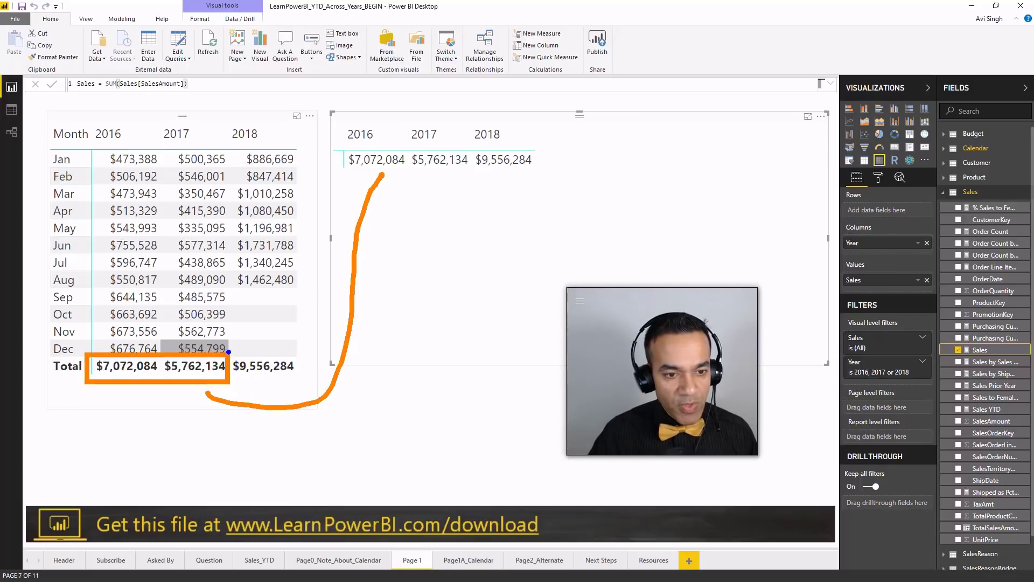
drag(228, 351, 302, 382)
mouse_move(280, 303)
mouse_down()
mouse_move(299, 322)
mouse_move(273, 295)
mouse_up()
mouse_move(303, 363)
mouse_down()
mouse_move(428, 355)
mouse_move(484, 176)
mouse_move(463, 199)
mouse_up()
mouse_move(483, 175)
mouse_down()
mouse_move(465, 198)
mouse_move(495, 199)
mouse_move(502, 221)
mouse_up()
key(Escape)
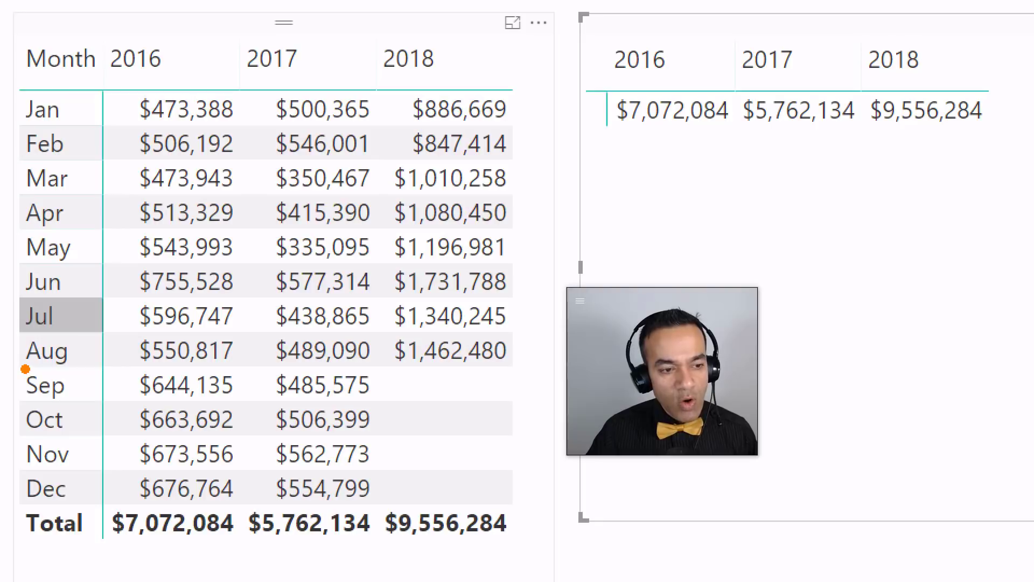
drag(22, 369, 523, 370)
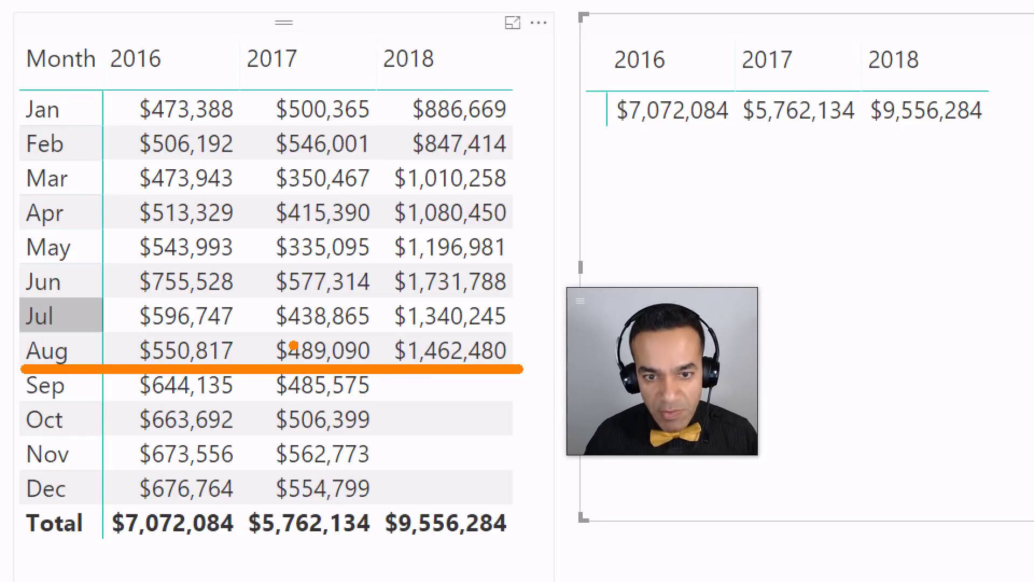
key(Escape)
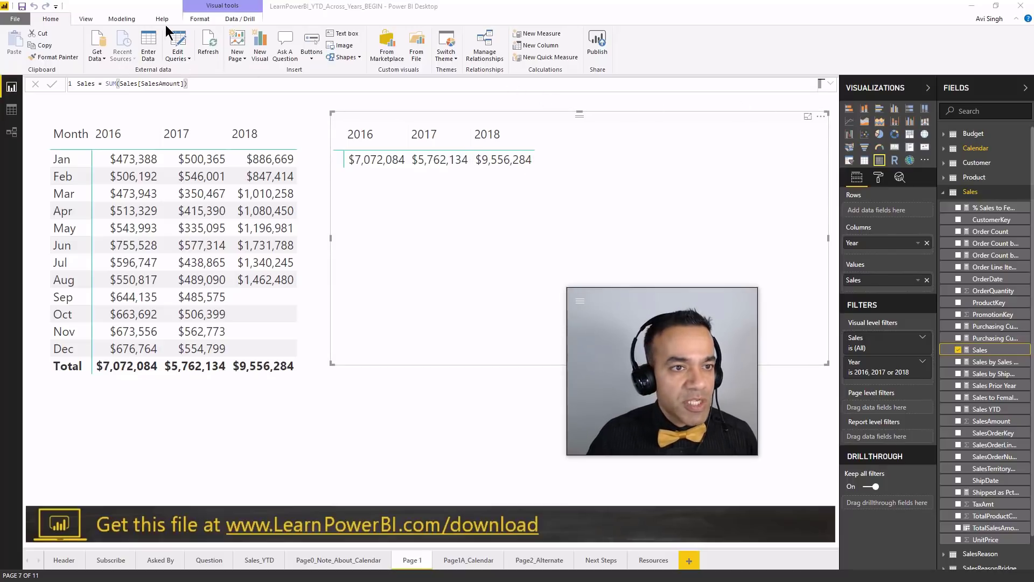
Step: Create the measure MaxMonth Try 1 = MAX('Calendar'[MonthNum]) from the Modeling tab
click(197, 22)
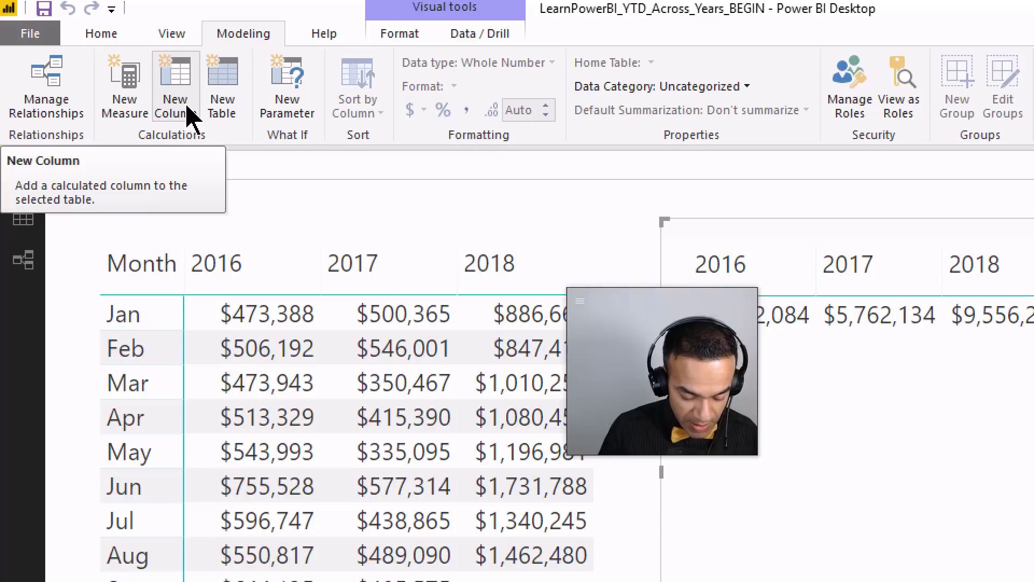
text(y)
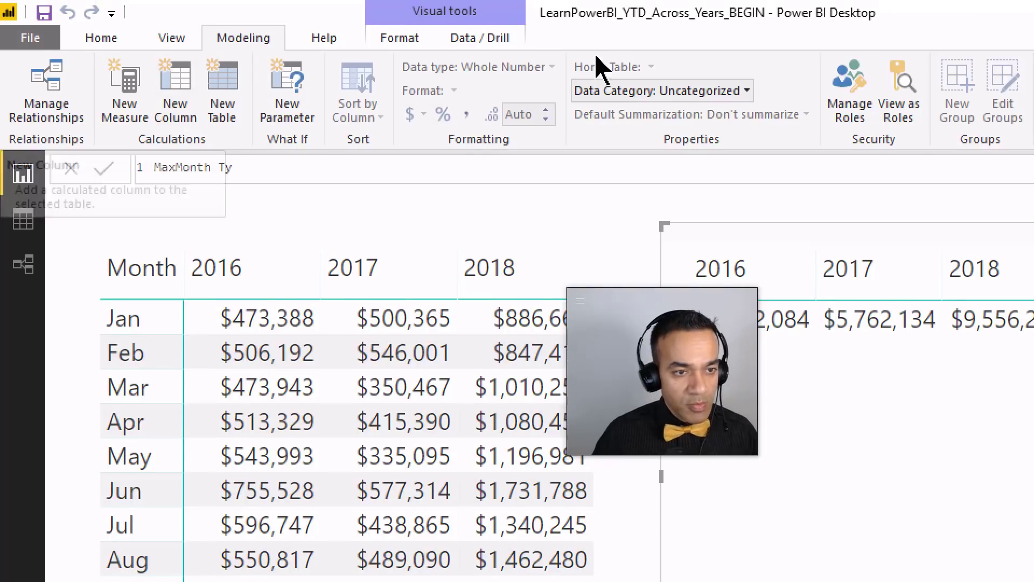
key(BackSpace)
text(ry 1 = MAX()
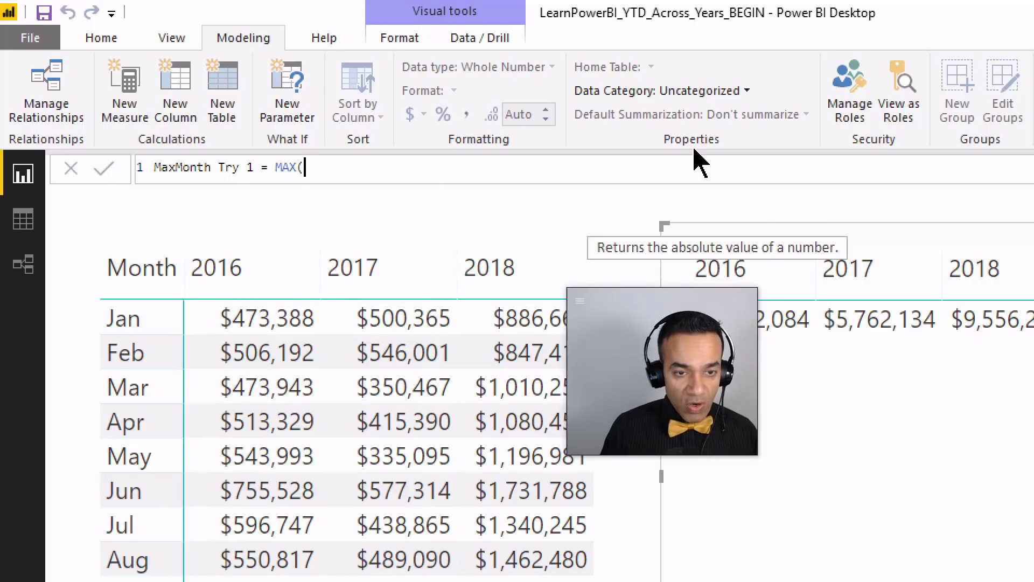
text(MOnthNum)
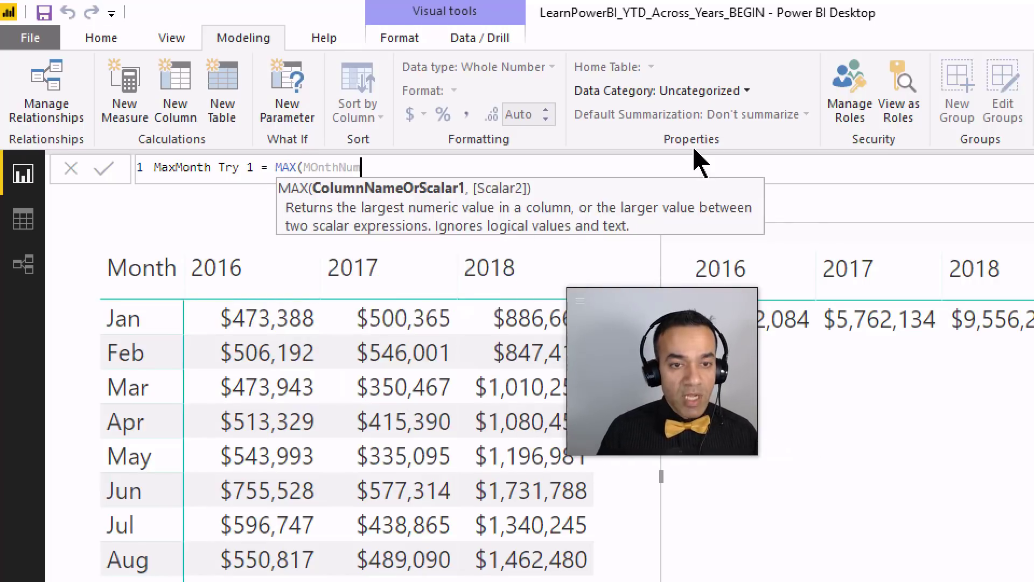
key(Tab)
text())
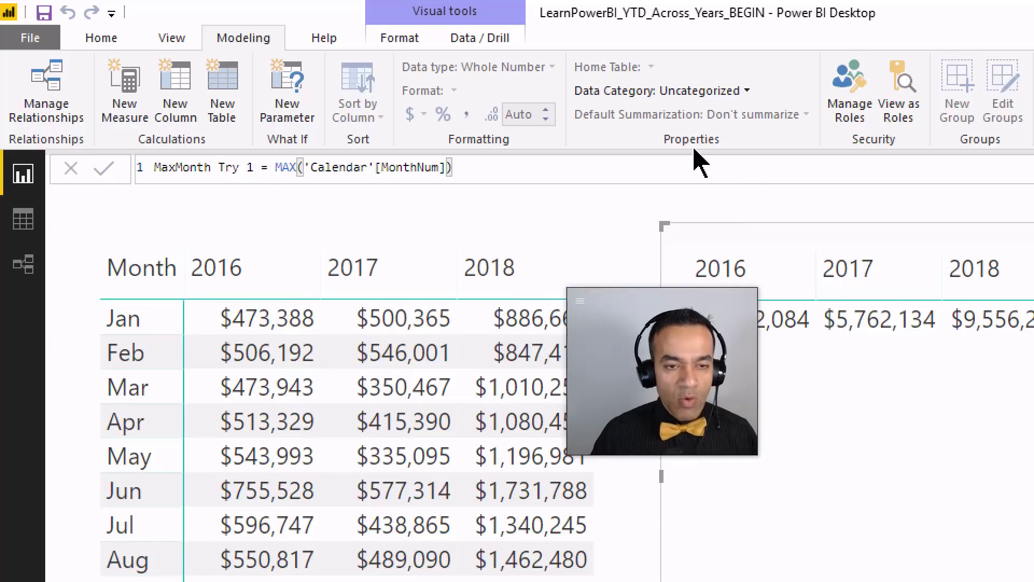
key(Return)
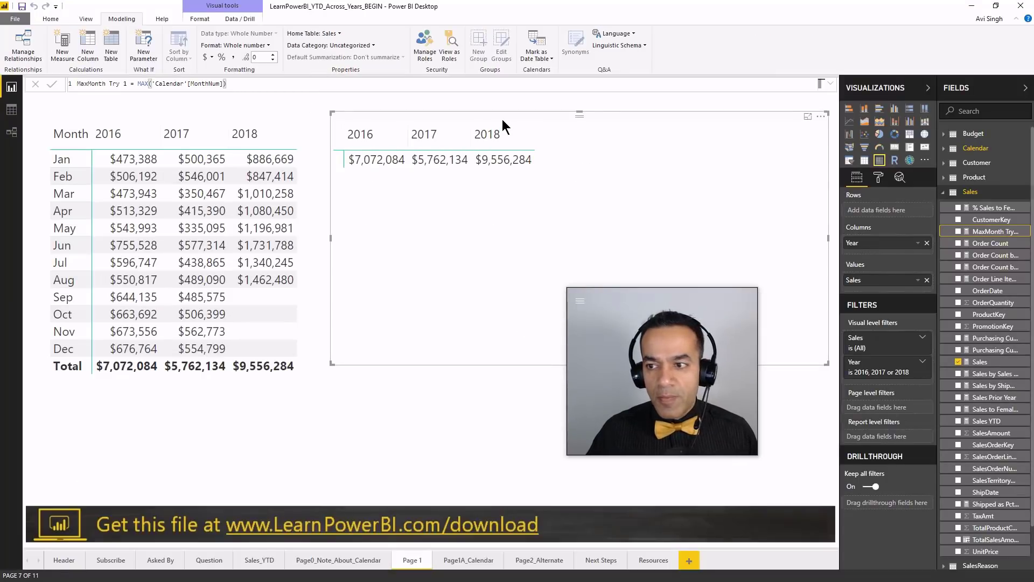
Step: Move MaxMonth Try 1 to the _Formulas table and add it to the yearly matrix's Values
click(326, 33)
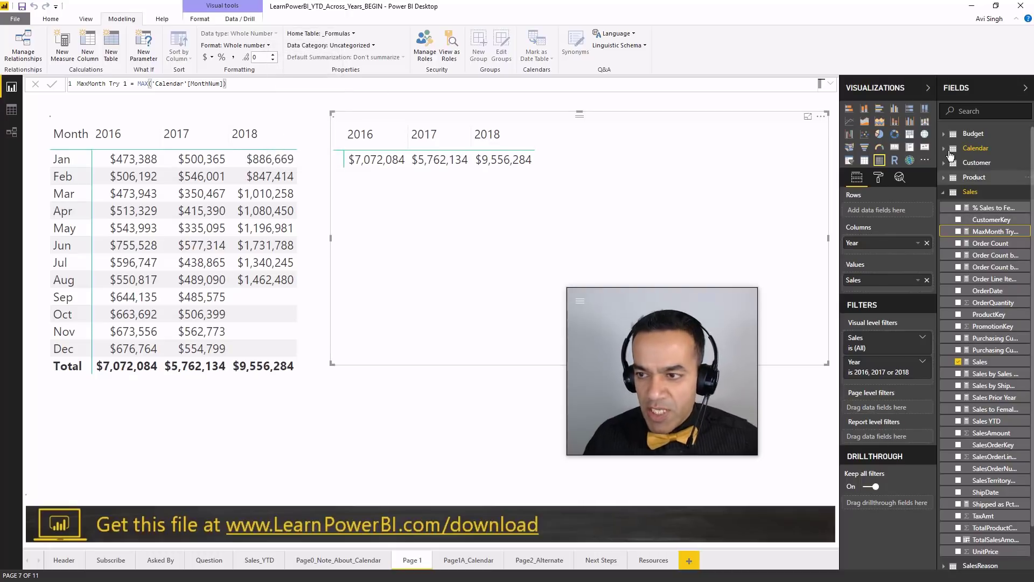
drag(995, 150, 500, 167)
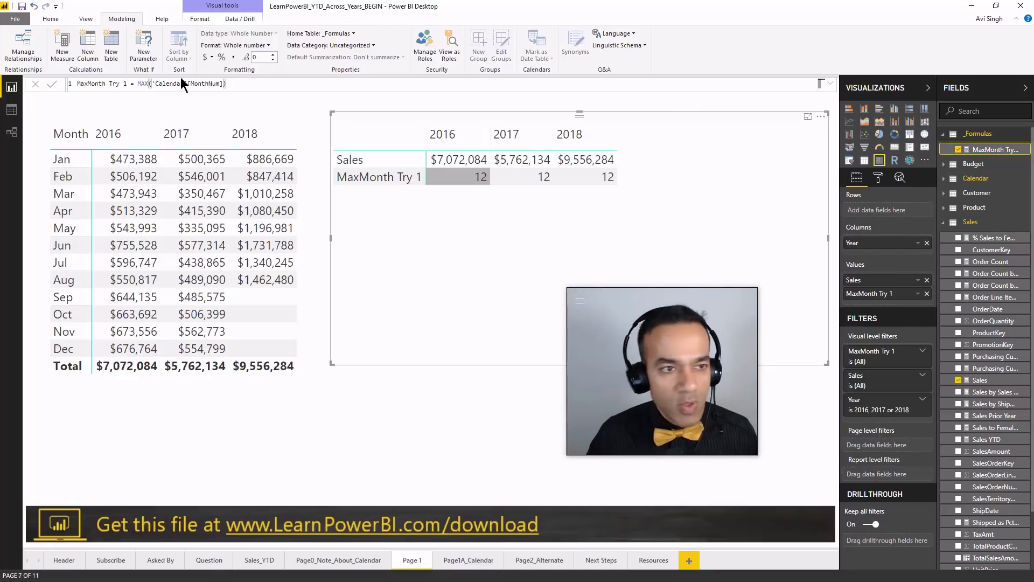
Step: Create the MaxMonth measure as CALCULATE(MAX('Calendar'[MonthNum]), ALL('Calendar'), 'Calendar'[CurMonthOffset] = 0)
click(68, 57)
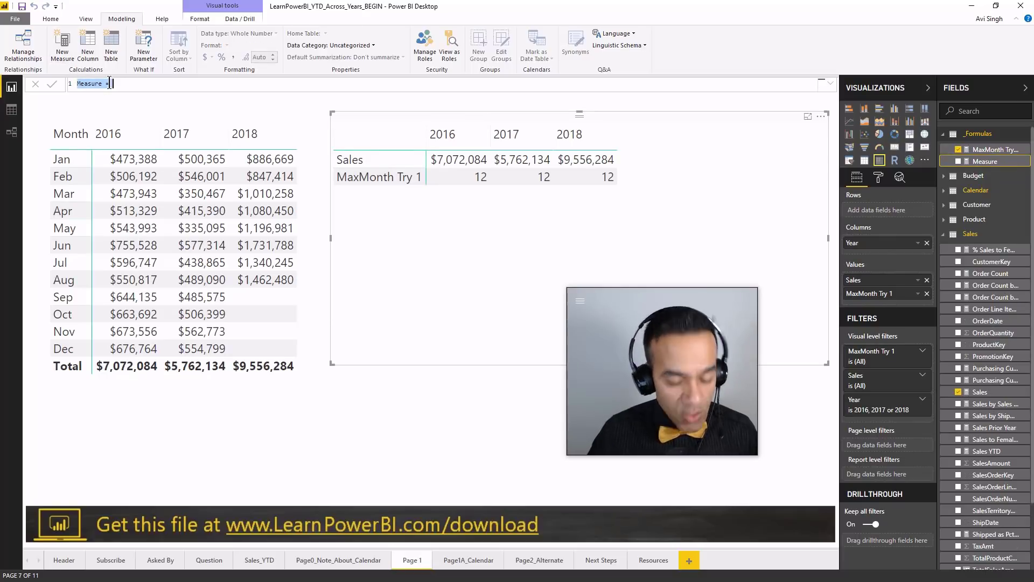
text(MaxMon)
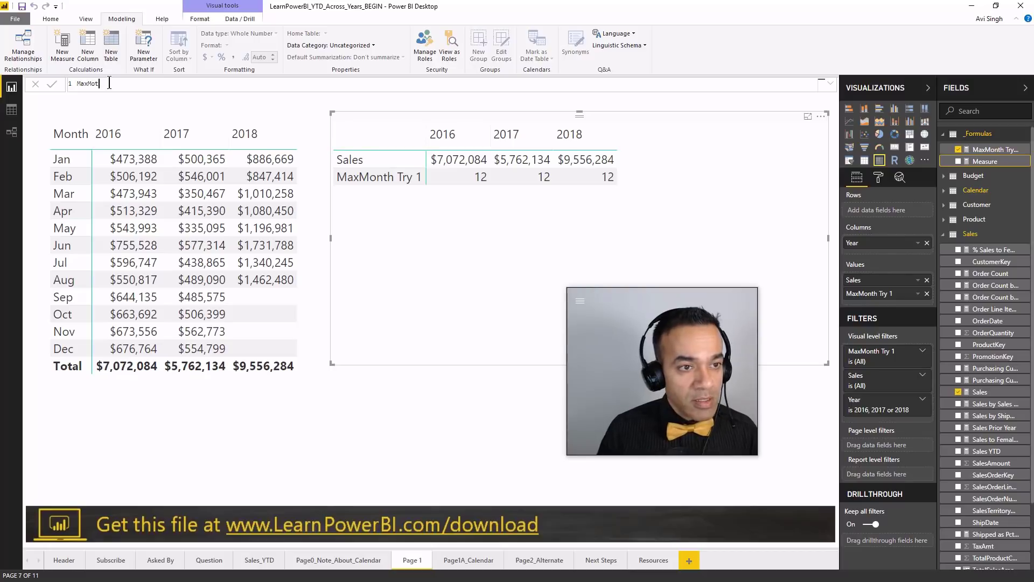
text(t)
text(h)
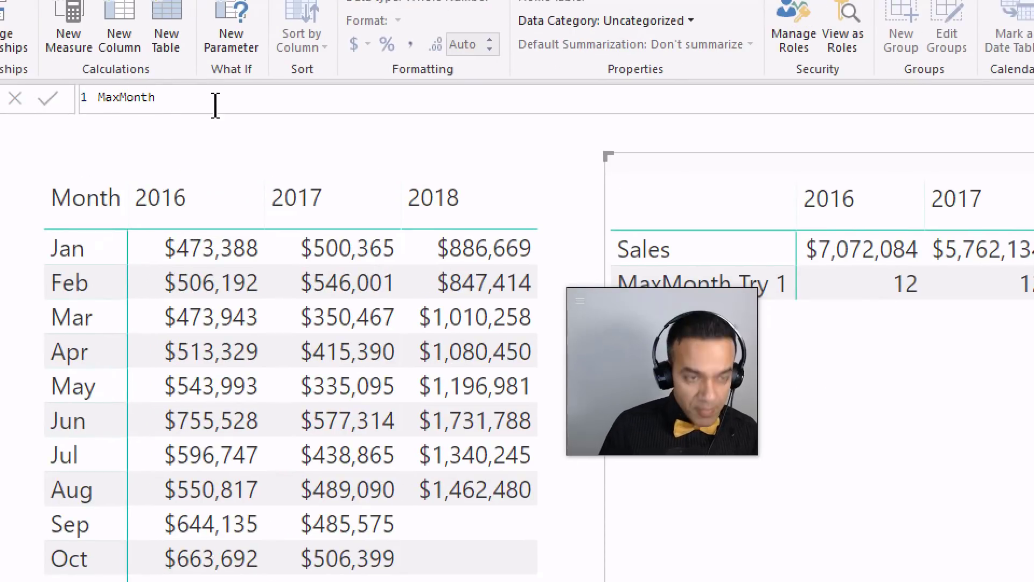
text( = CALCULATE()
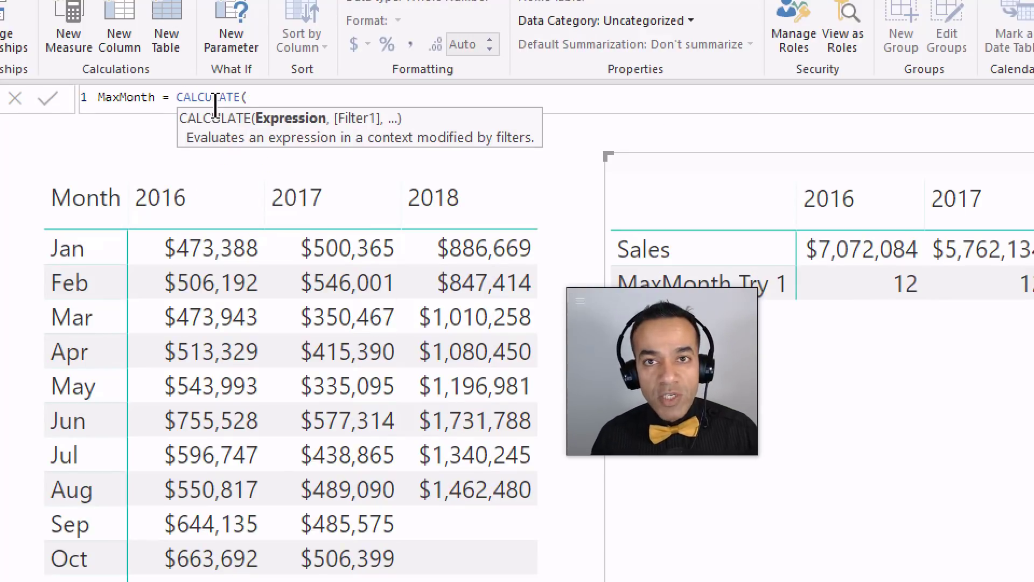
text(MAX(Month)
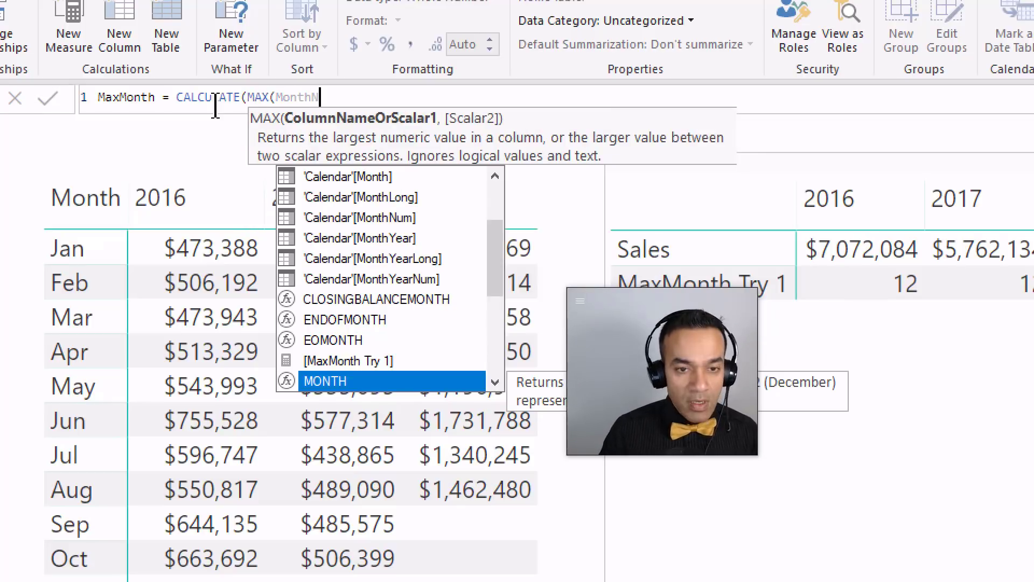
text(N)
key(Tab)
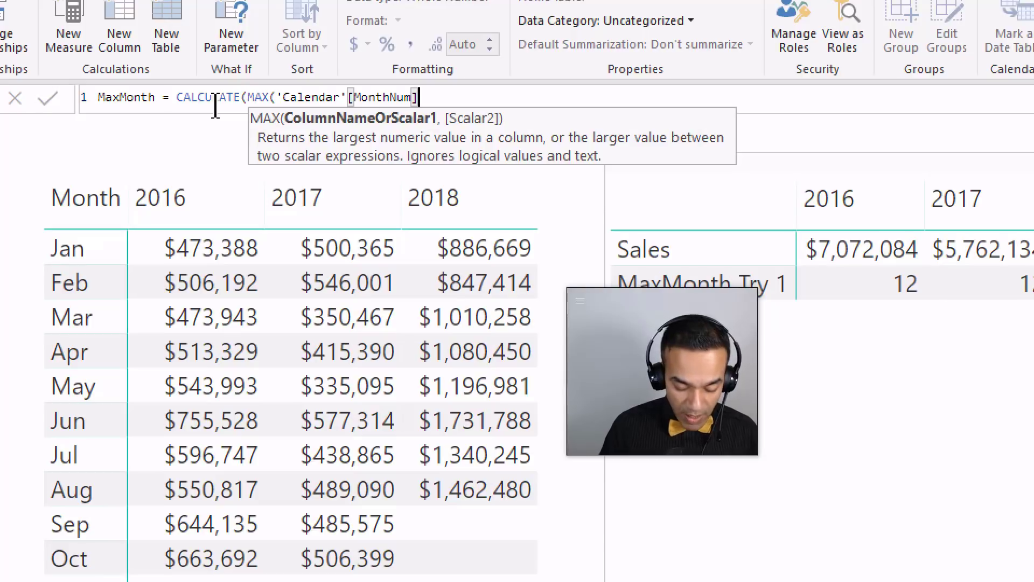
text(),)
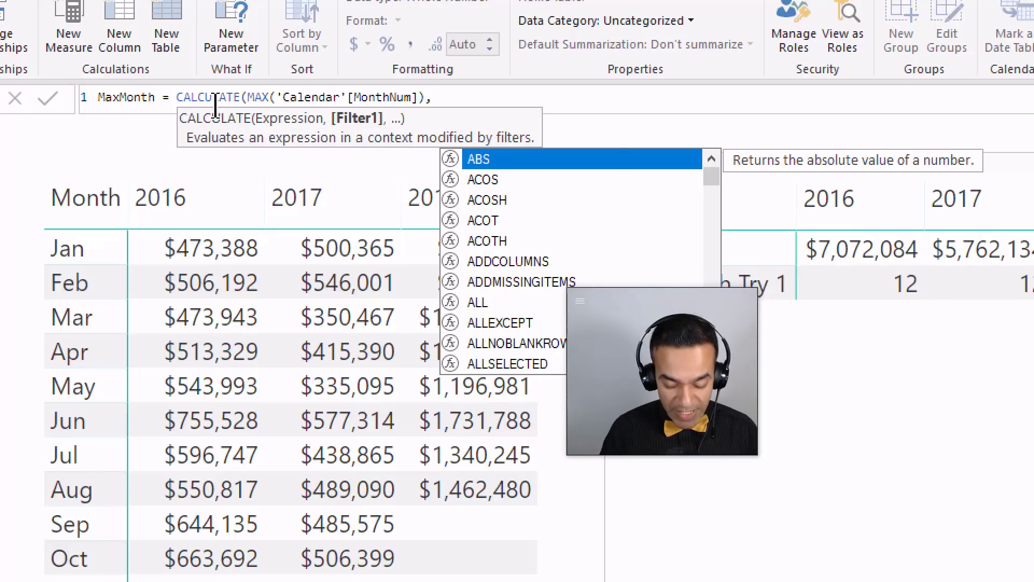
text(ALL)
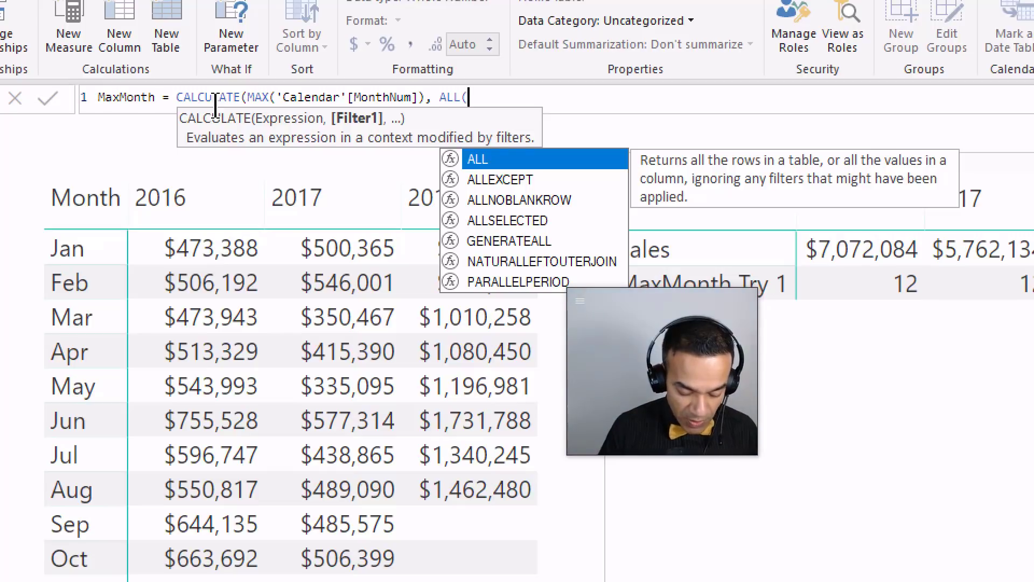
text((Cale)
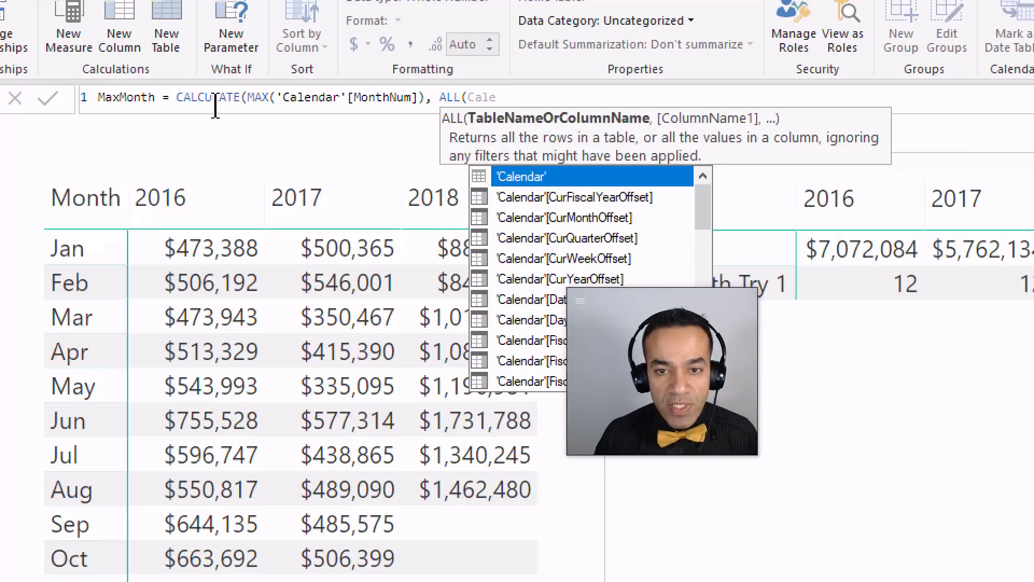
key(Tab)
text(),)
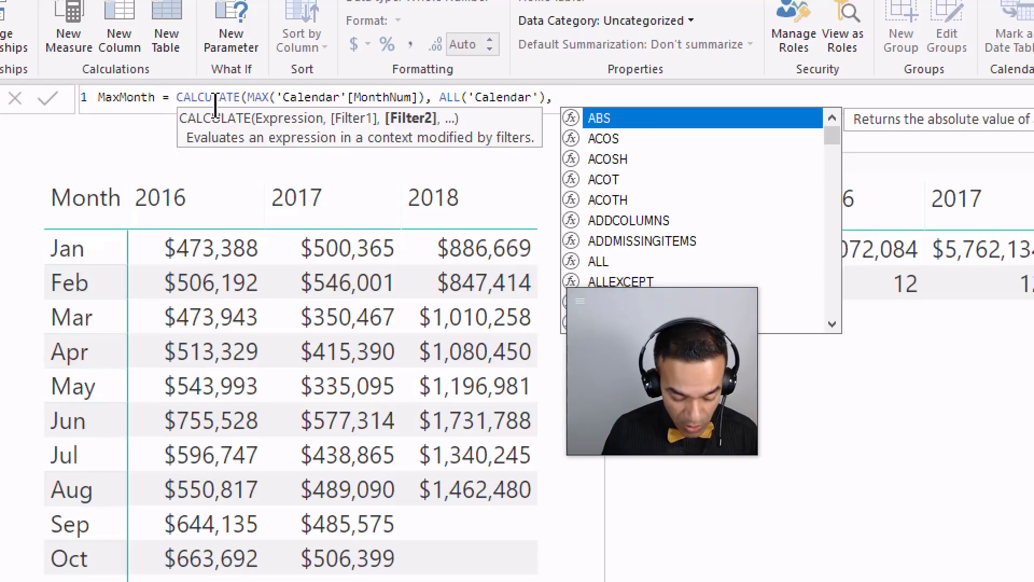
text(CurMonth)
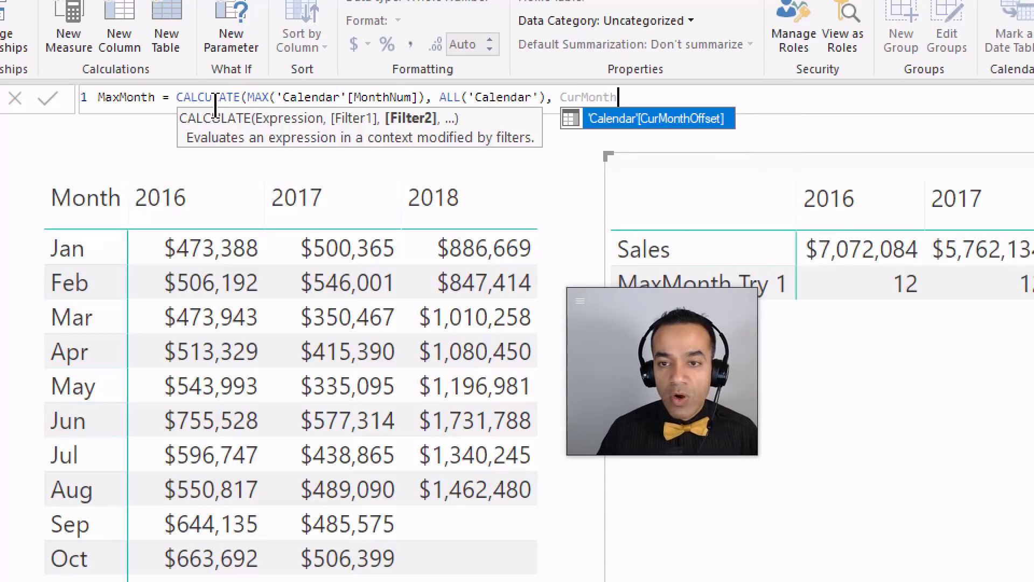
key(Tab)
text(= 0))
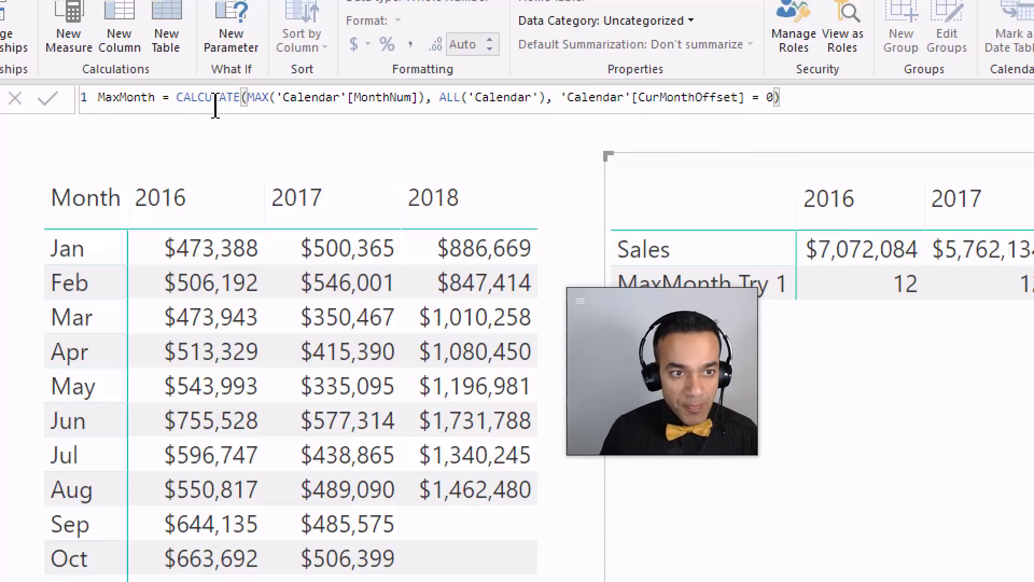
text())
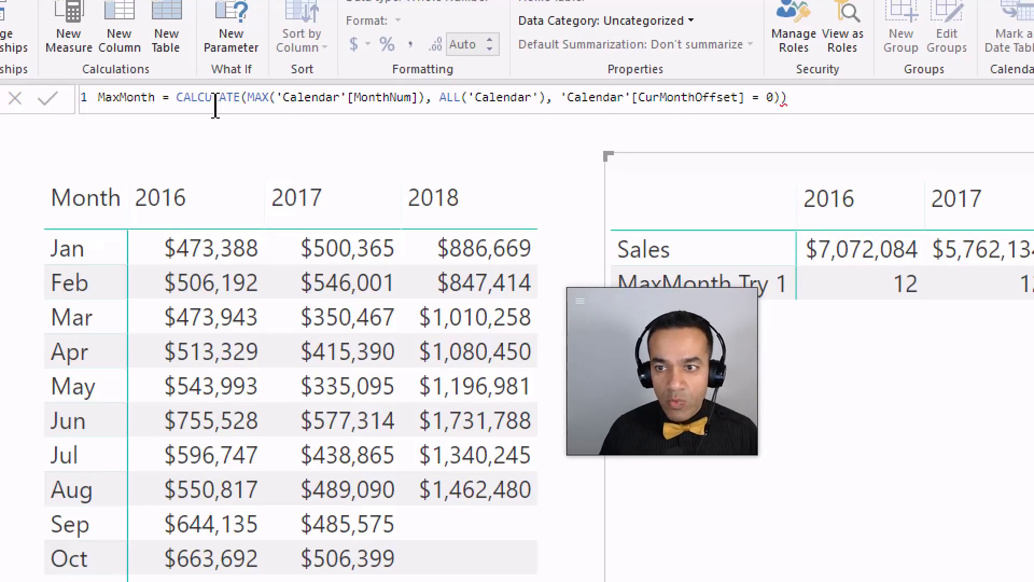
key(BackSpace)
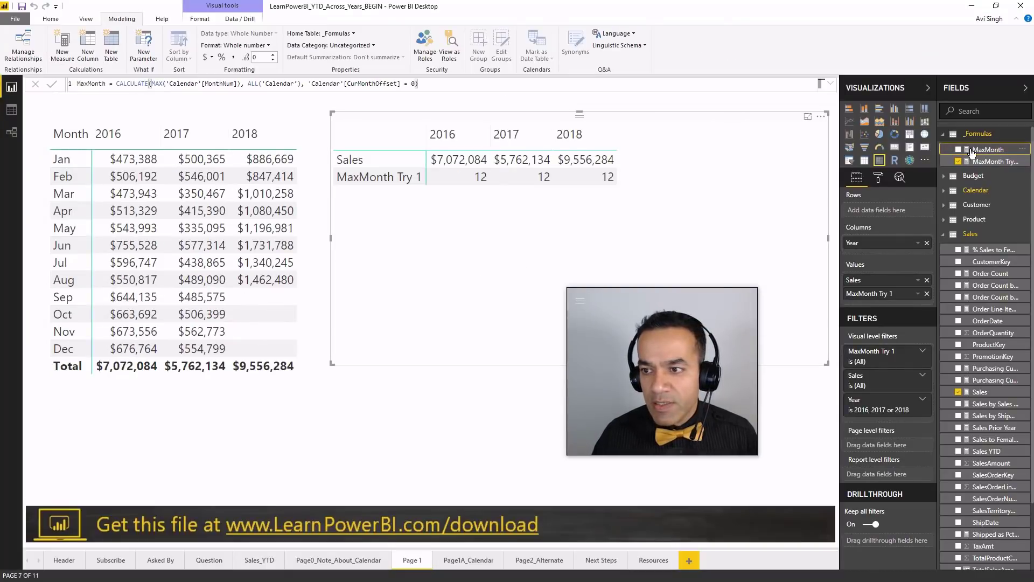
Step: Add MaxMonth to the right matrix, showing 8 per year, and check the Page1A_Calendar page
drag(988, 150, 596, 207)
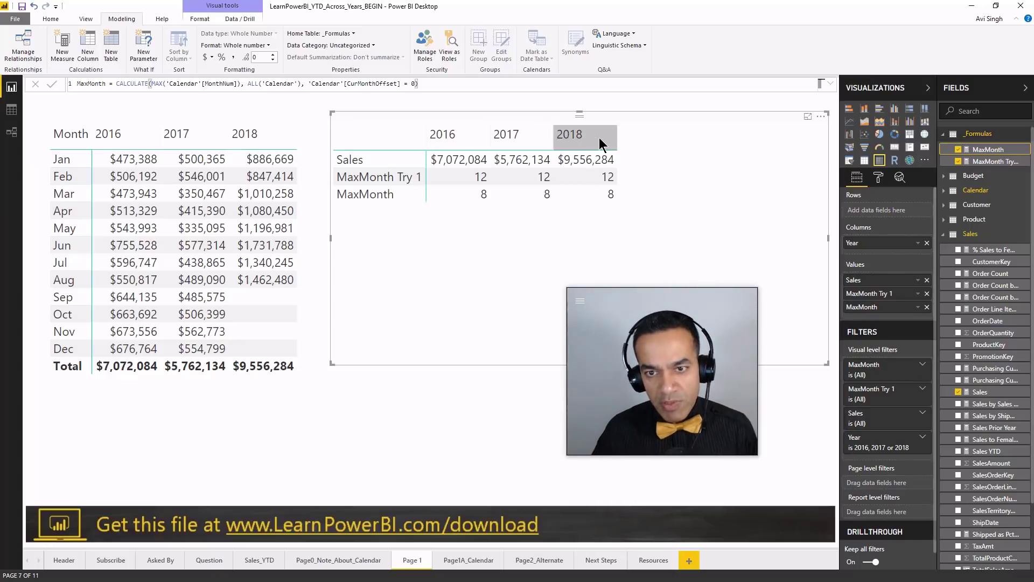
click(461, 562)
scroll(332, 324, down, 6)
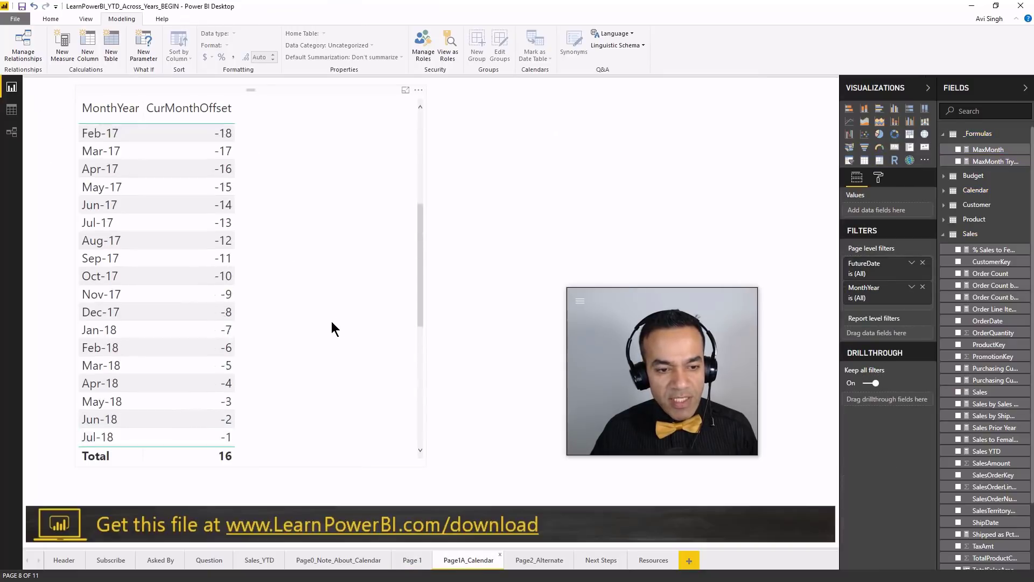
click(411, 560)
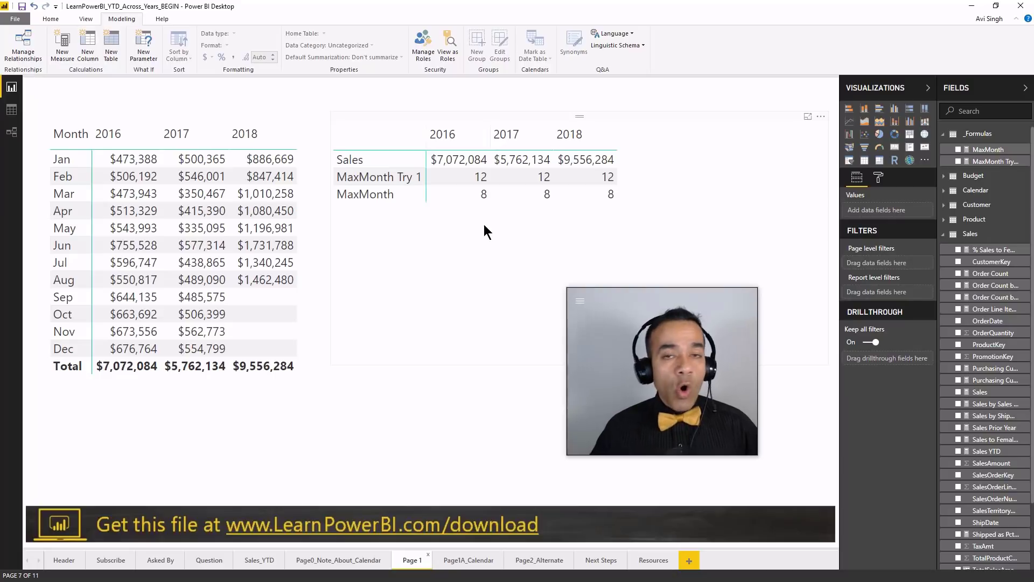
Step: Pick out the May 2018 sales value, then review MaxMonth Try 1's formula
click(253, 231)
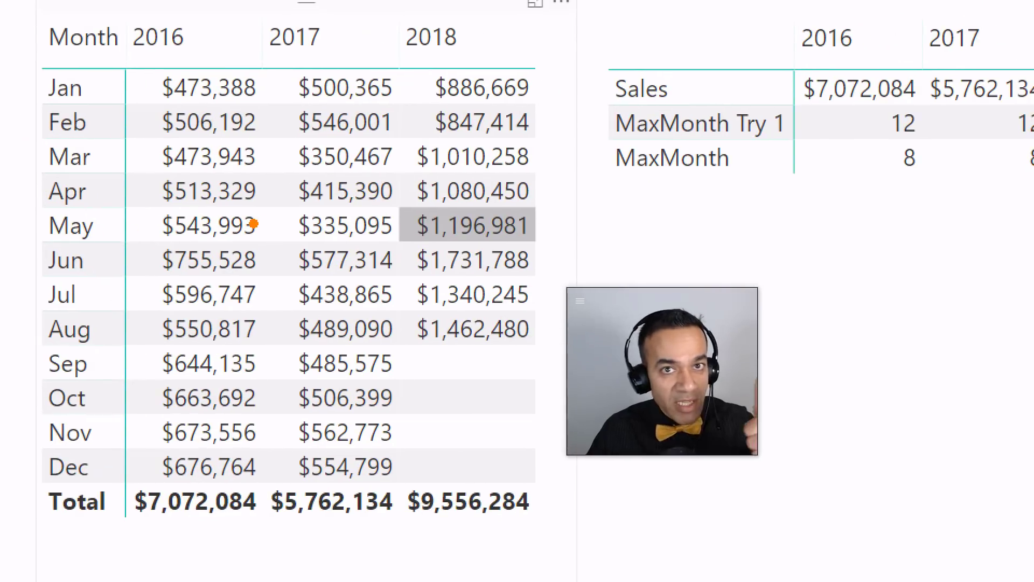
mouse_move(141, 58)
mouse_down()
mouse_move(187, 284)
mouse_move(268, 355)
mouse_move(275, 350)
mouse_up()
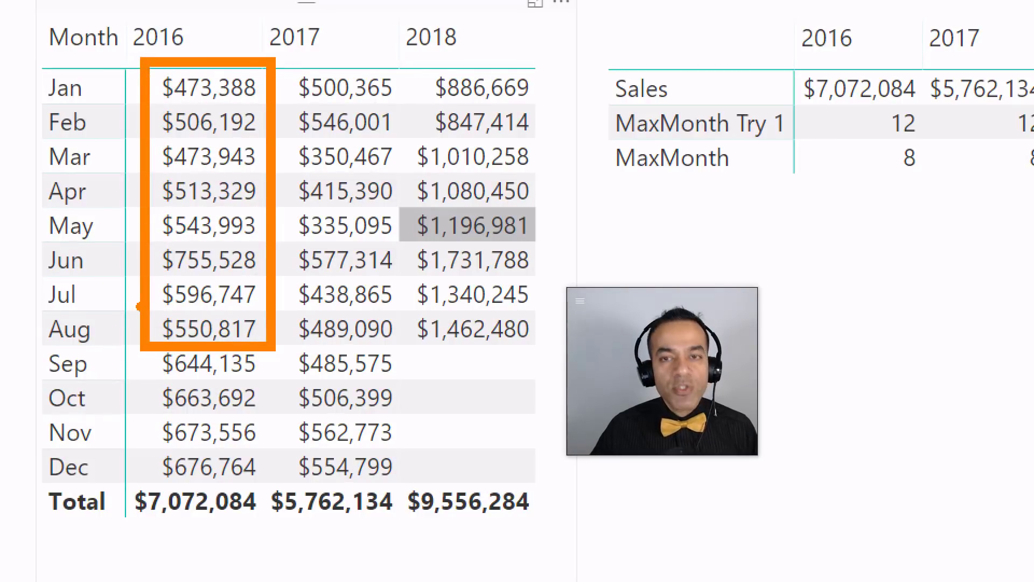
key(Escape)
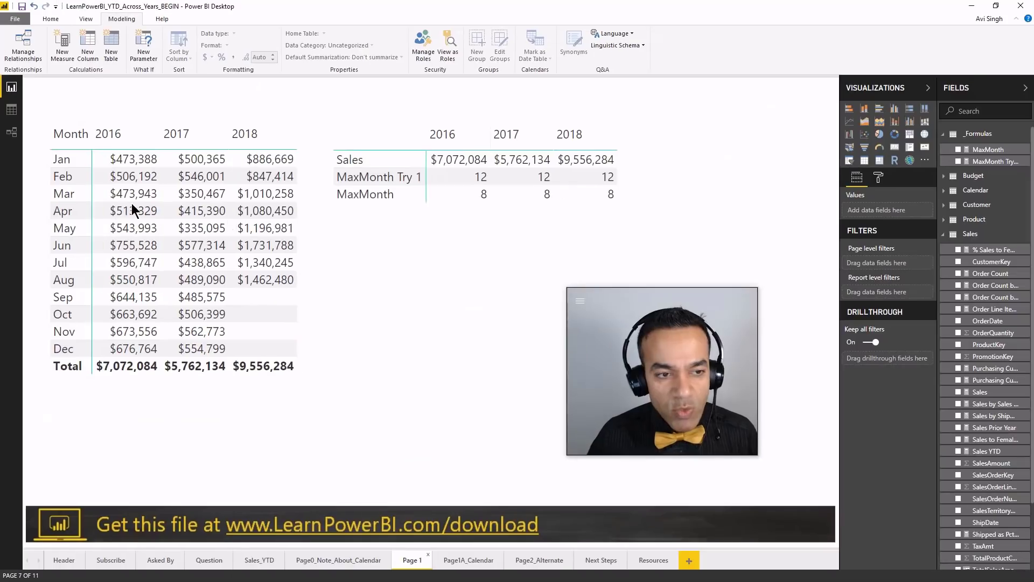
click(1005, 163)
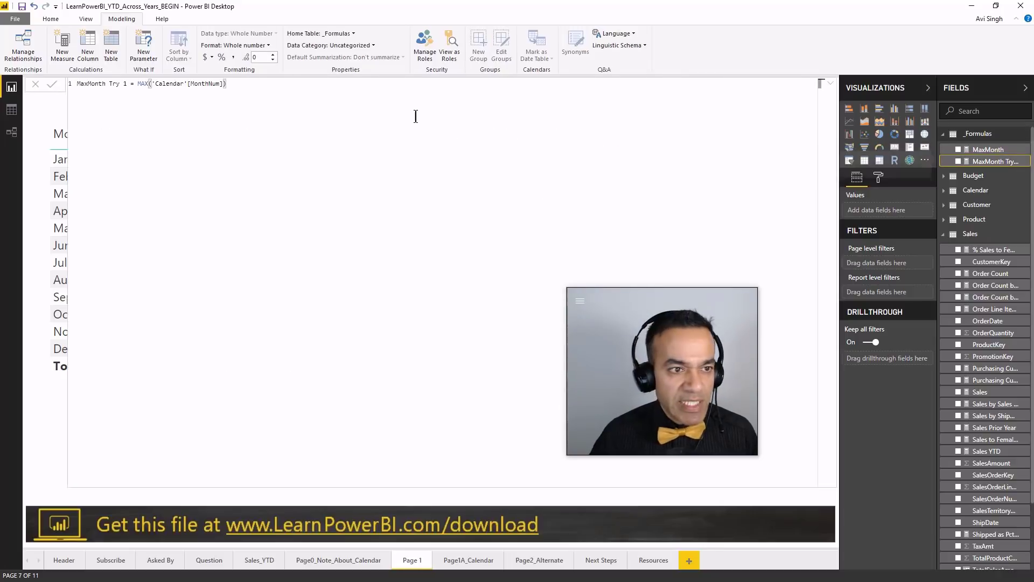
click(831, 83)
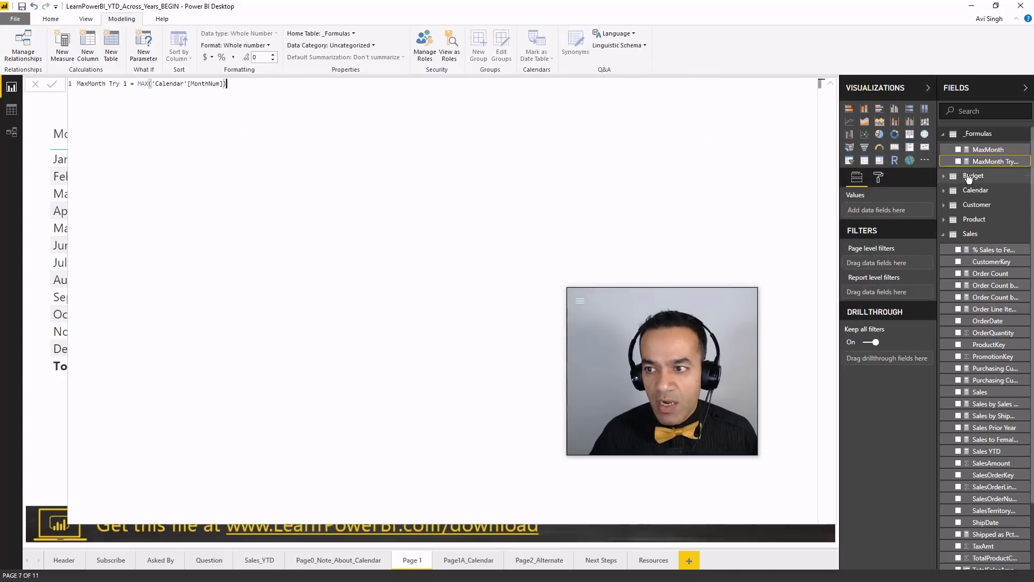
click(832, 83)
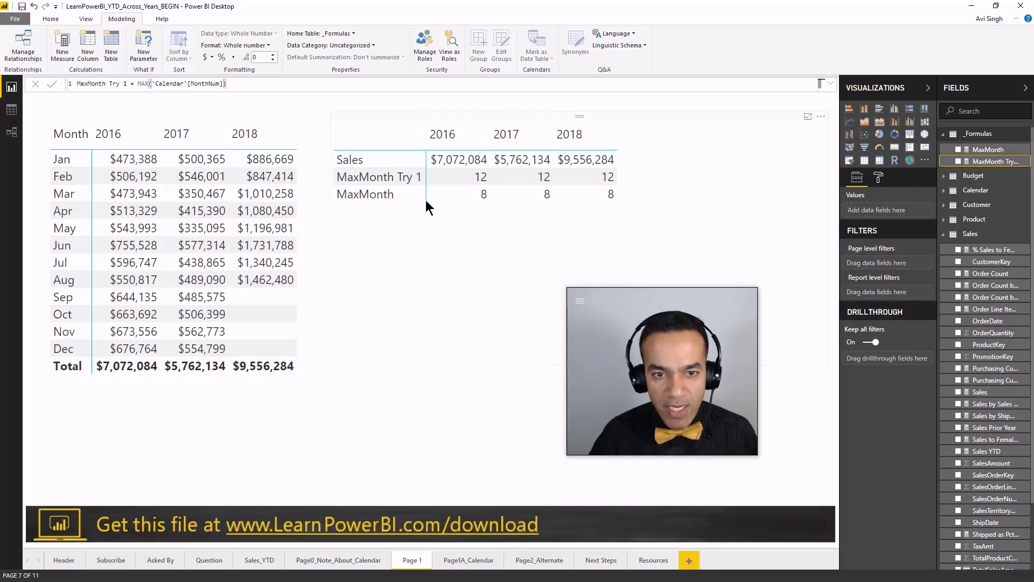
Step: Create the Sales Across Prior Years measure: VAR MaxMonth = [MaxMonth] RETURN MaxMonth
click(63, 54)
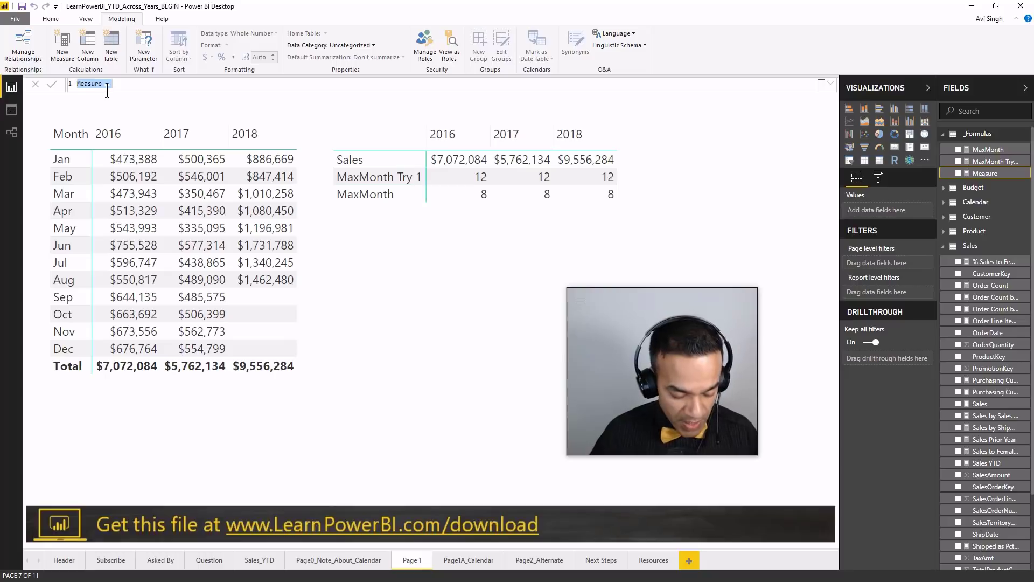
text(Sa)
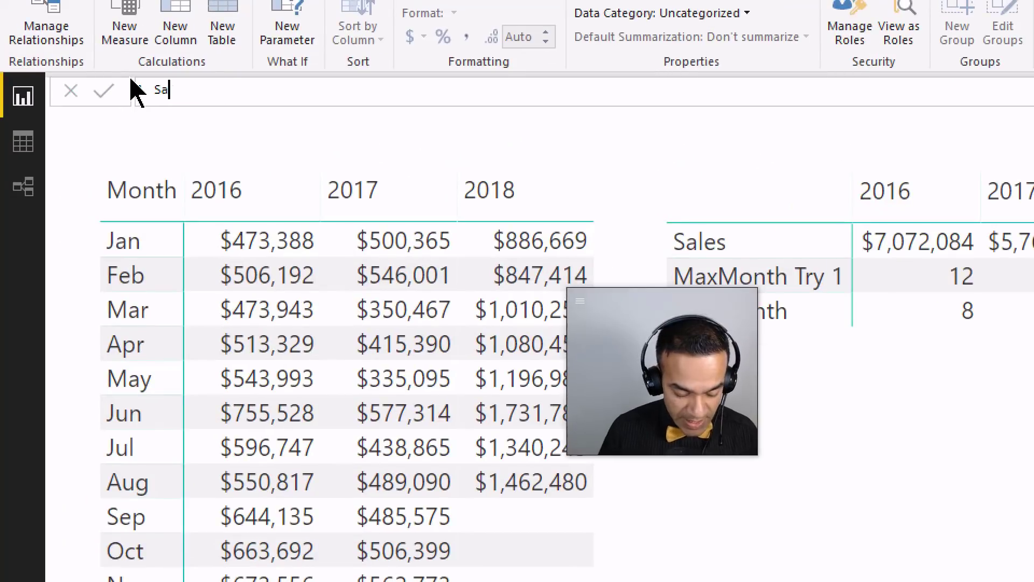
text(les Across )
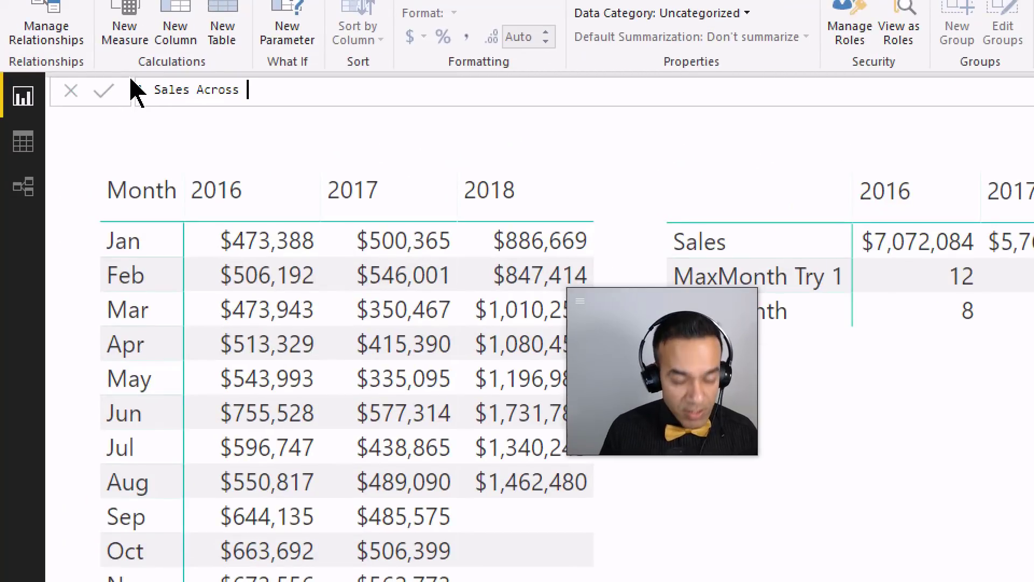
text(Prior Years =)
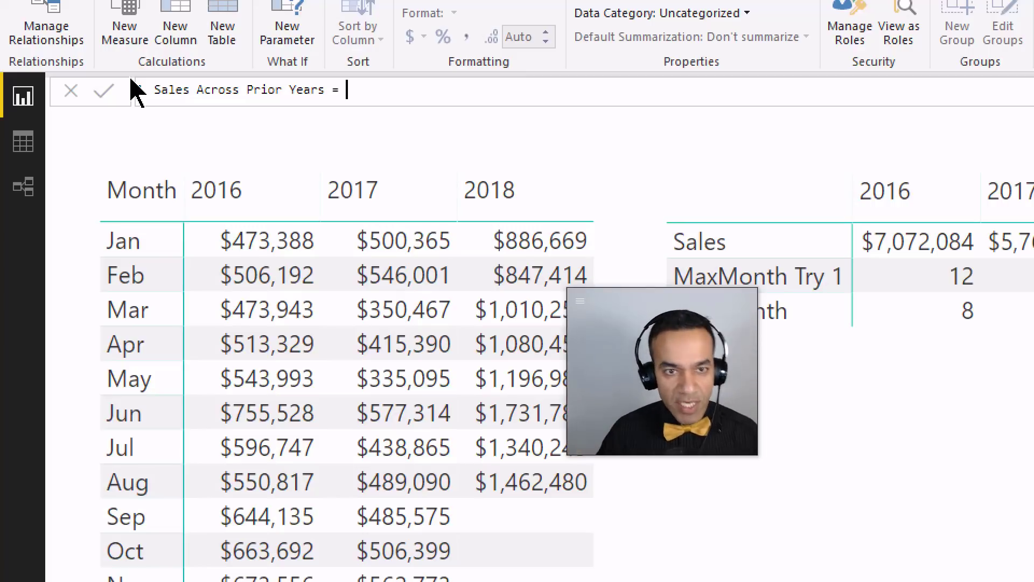
text(CAL)
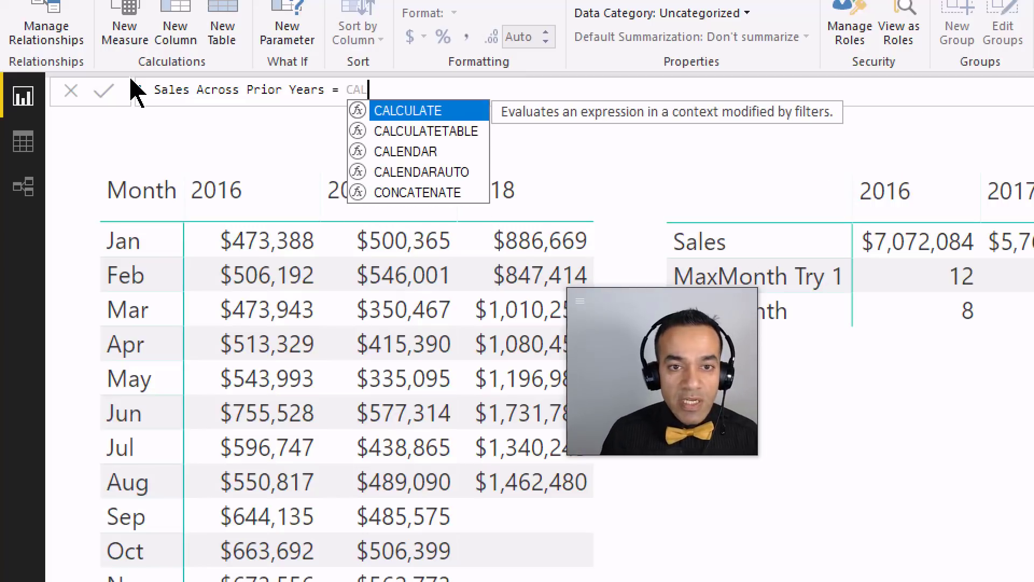
key(Tab)
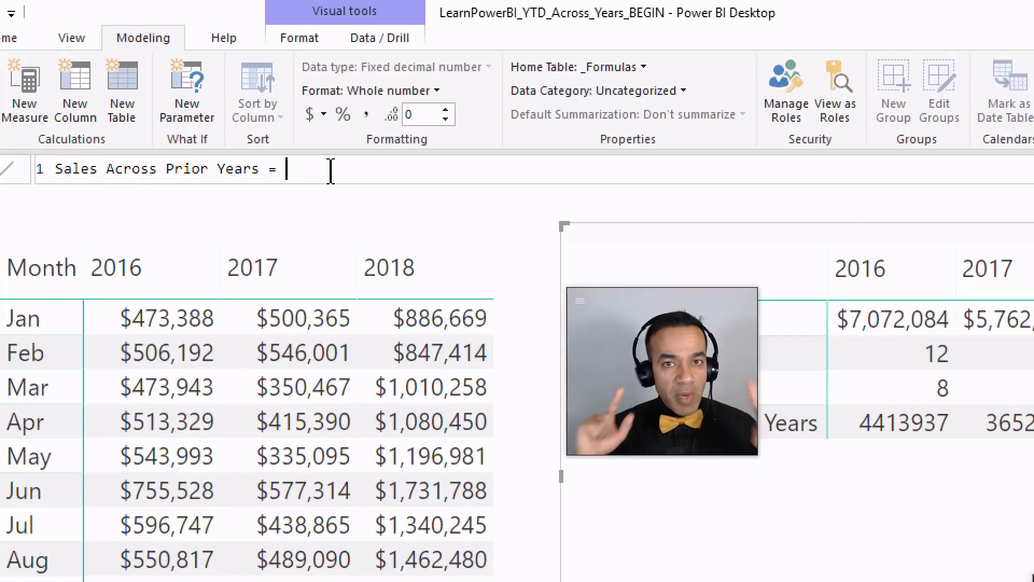
text(VAR)
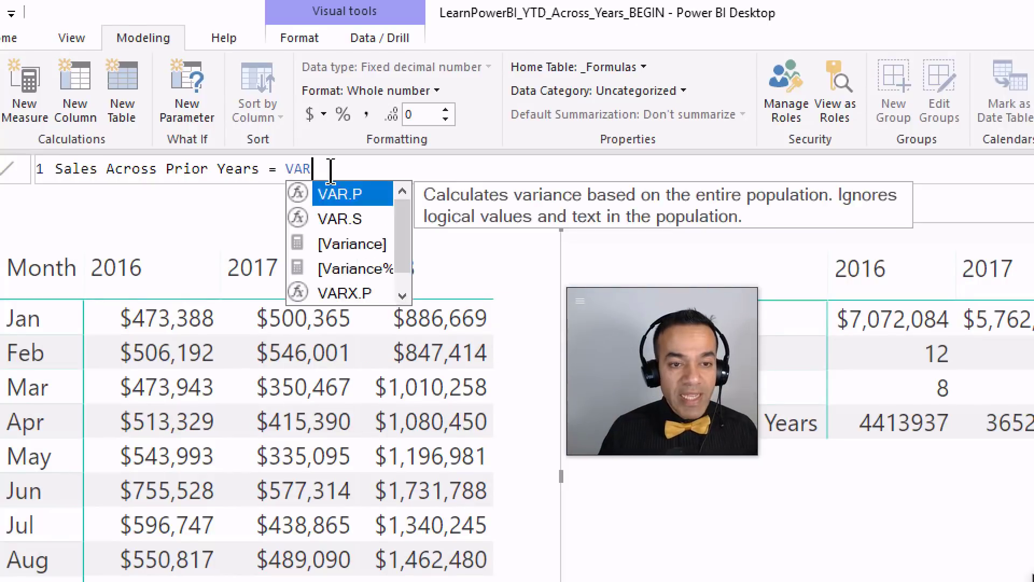
text( MaxMont)
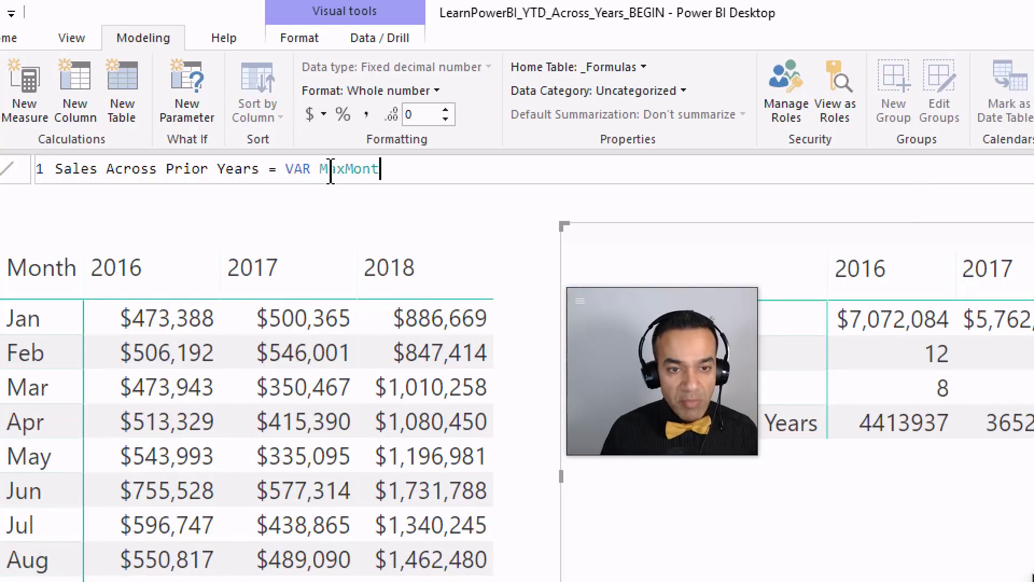
text(h = )
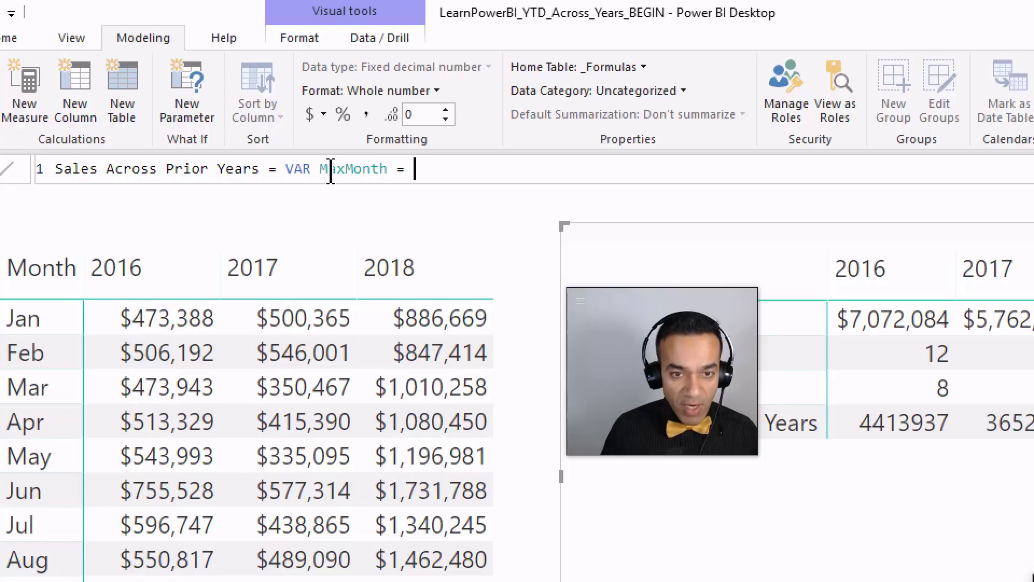
text([ma)
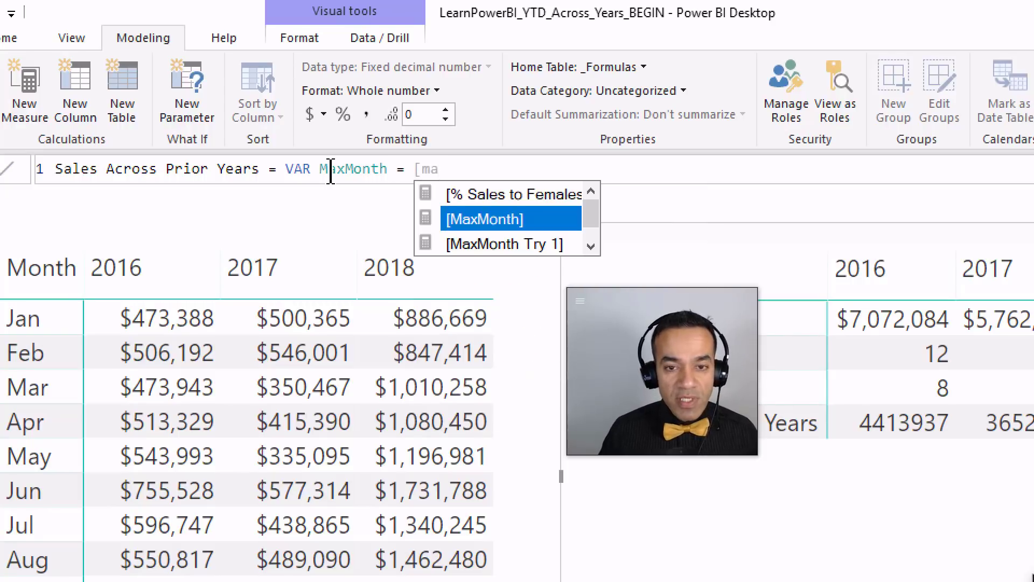
key(Tab)
key(shift+Return)
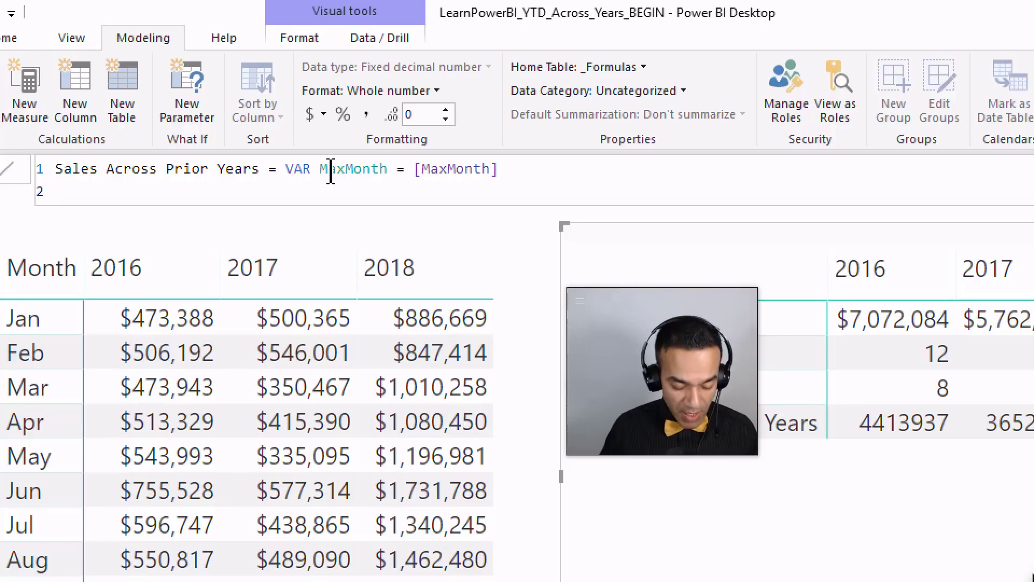
text(RETURN )
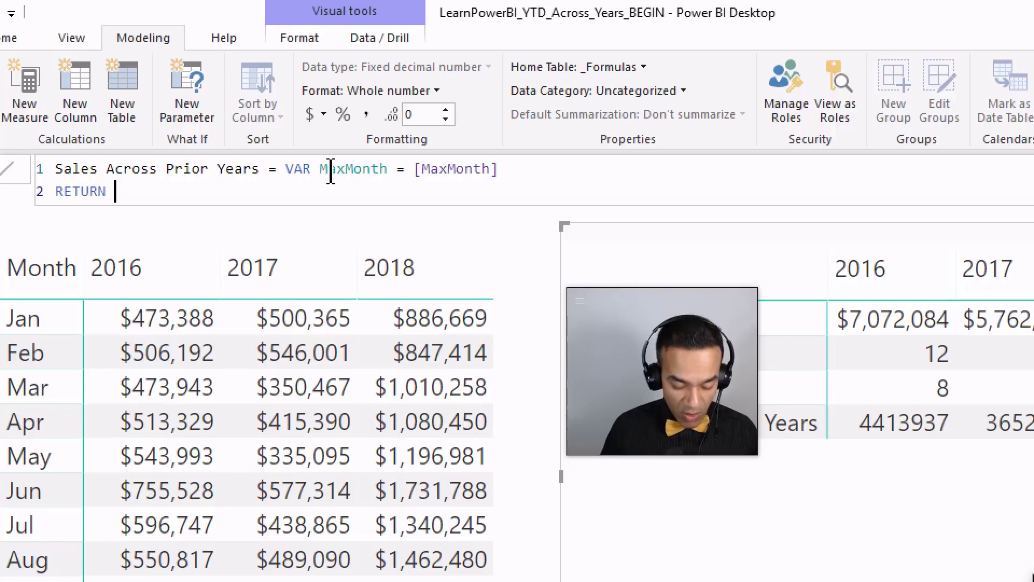
text(Max)
key(Down)
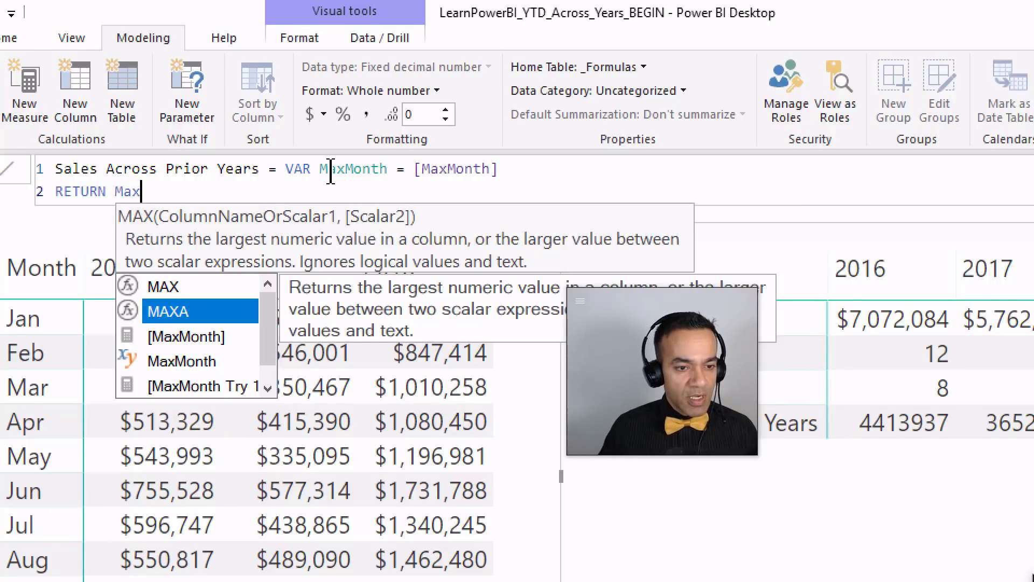
key(Down)
key(Down)
key(Tab)
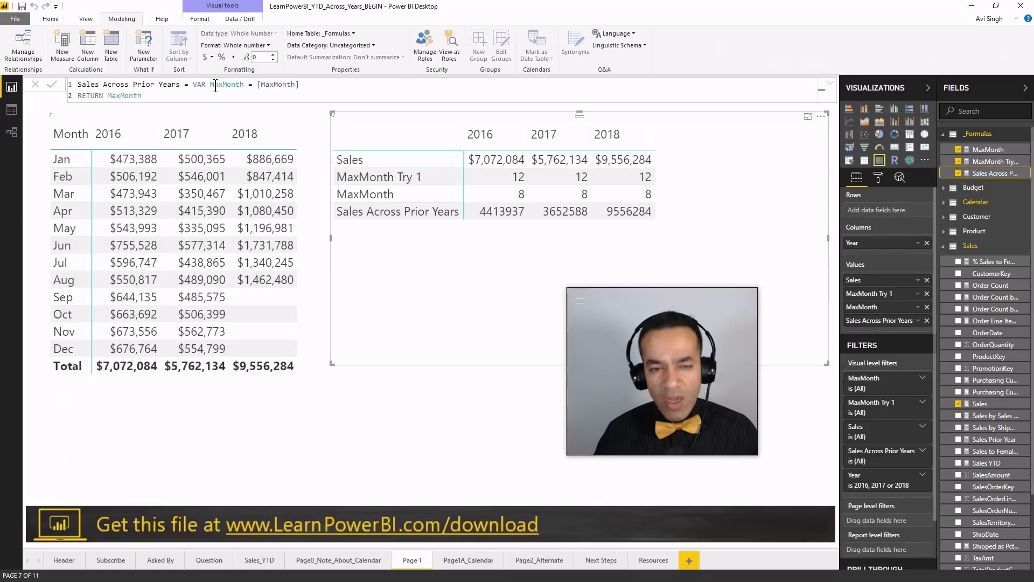
key(Return)
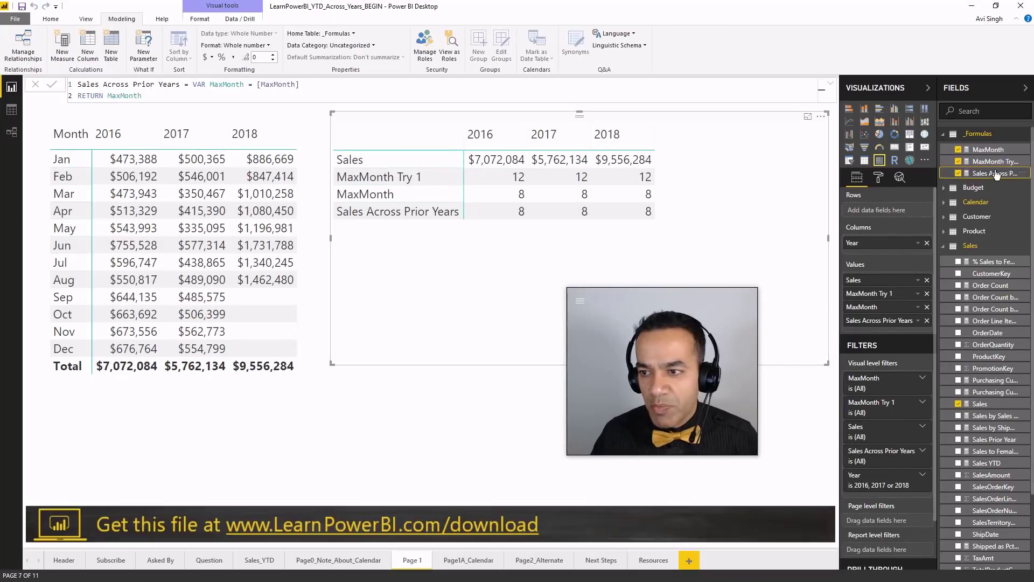
Step: Add Sales Across Prior Years to the table, drop the duplicate, and reopen its definition
drag(992, 174, 675, 214)
click(927, 325)
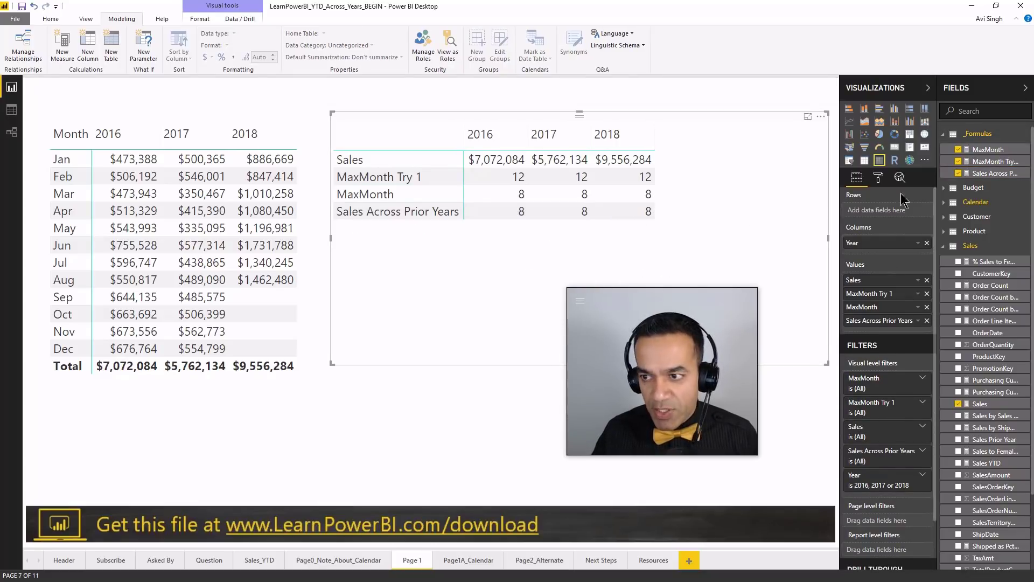
click(992, 174)
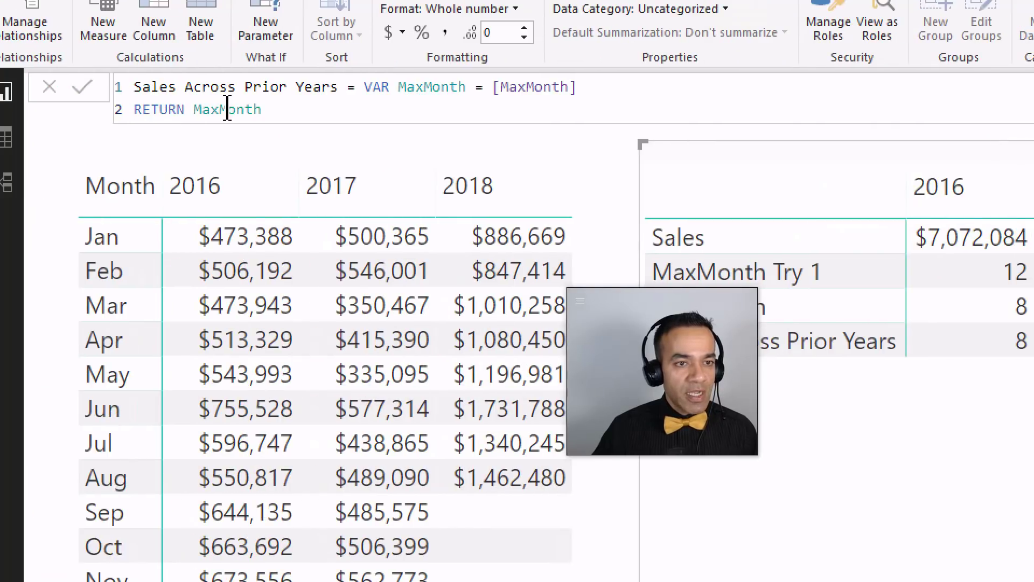
Step: Replace the RETURN value with CALCULATE([Sales], 'Calendar'[MonthNum] <= MaxMonth)
click(298, 111)
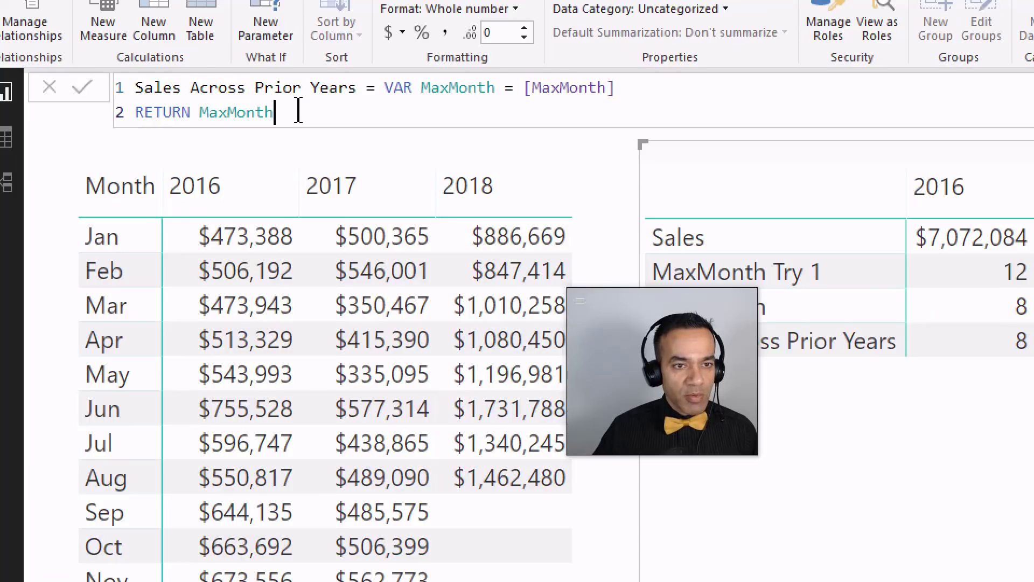
key(ctrl+shift+Left)
text(CAL)
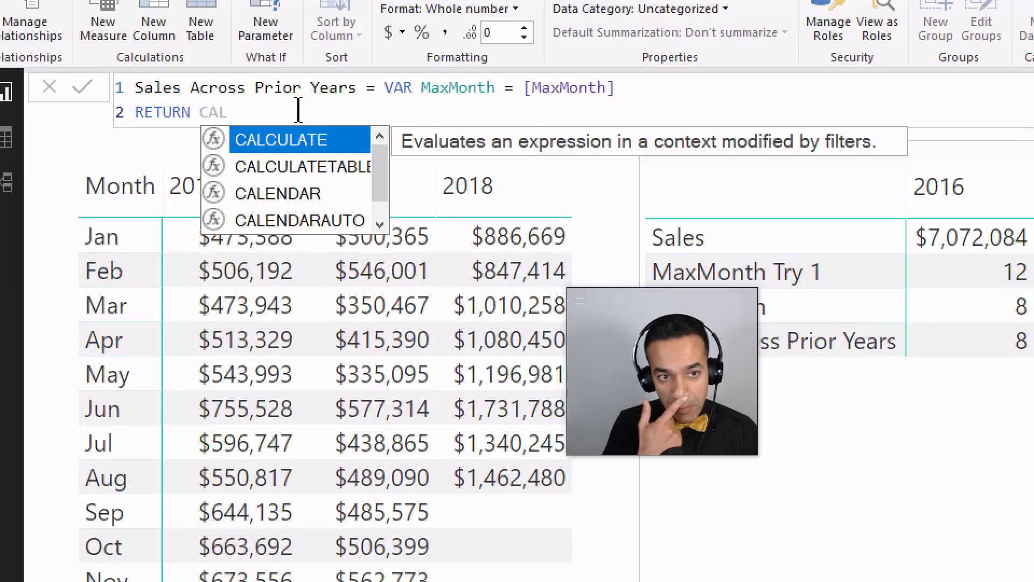
key(Tab)
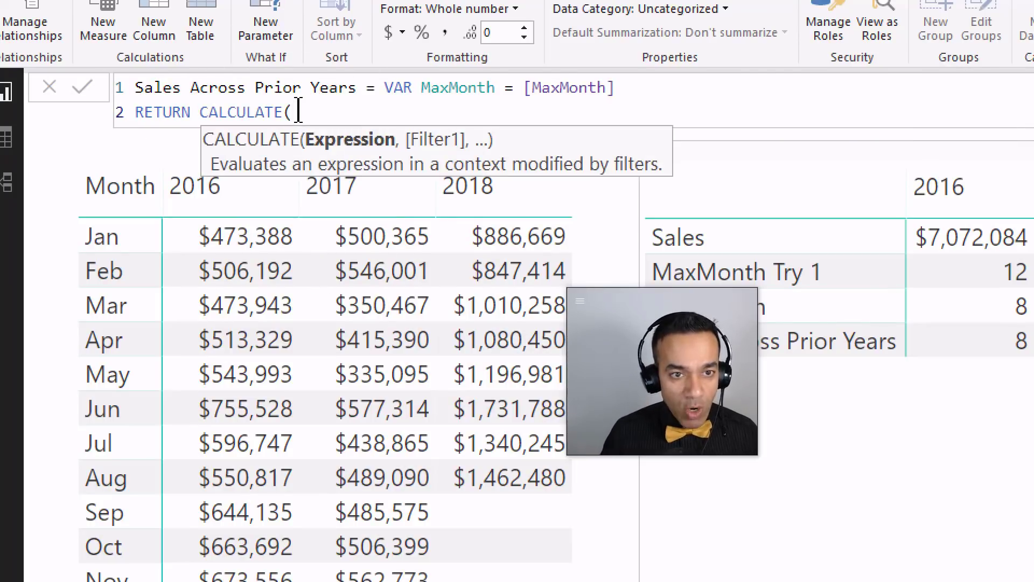
text([S)
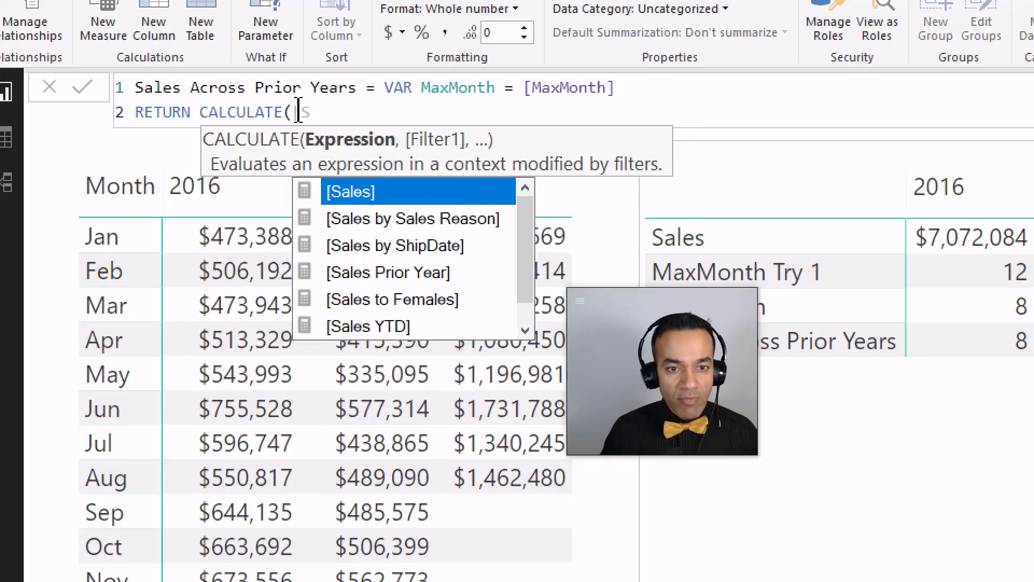
key(Tab)
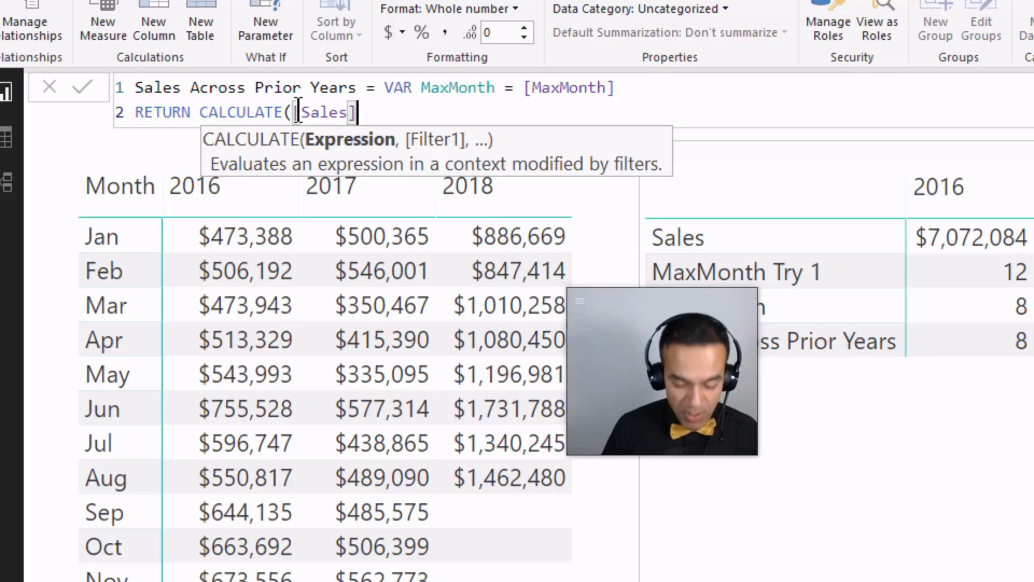
text(,)
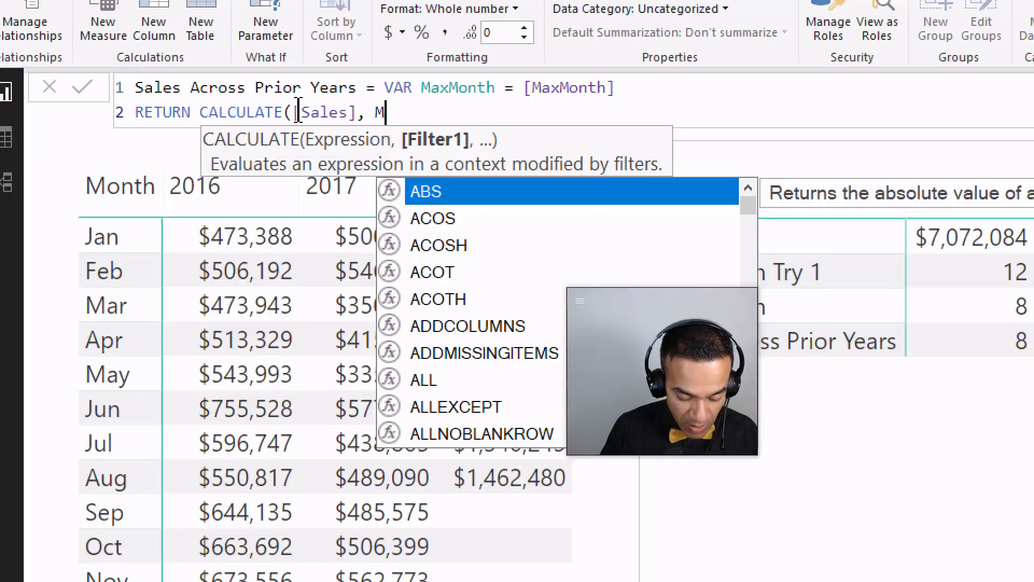
text(MonthNu)
key(Tab)
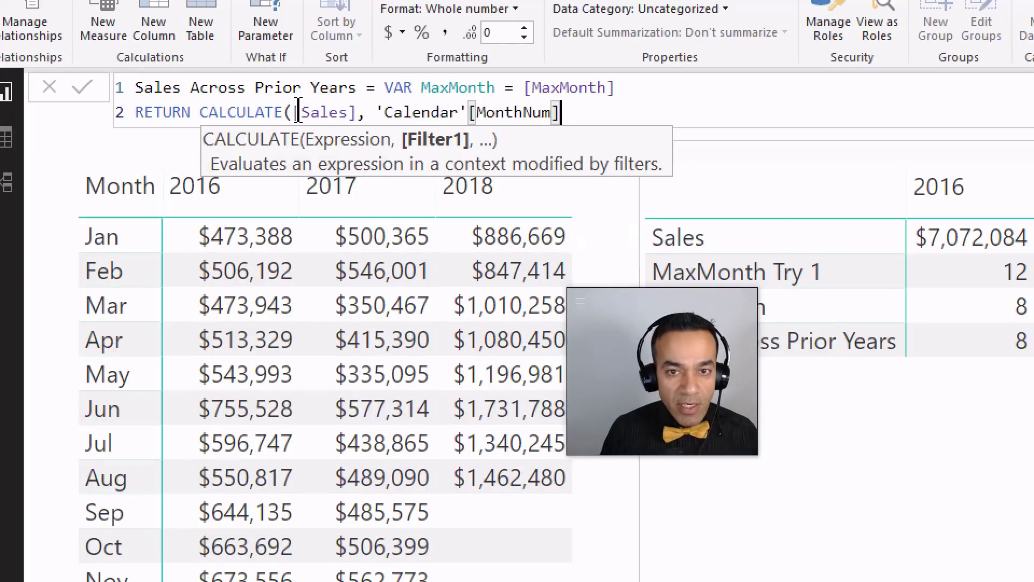
text(<=)
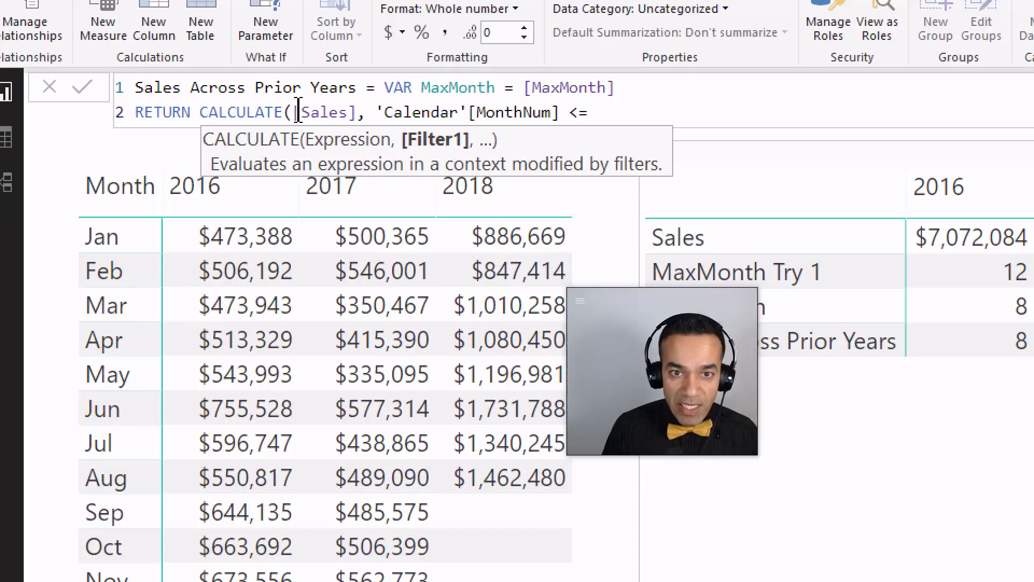
text( MaxMonth)
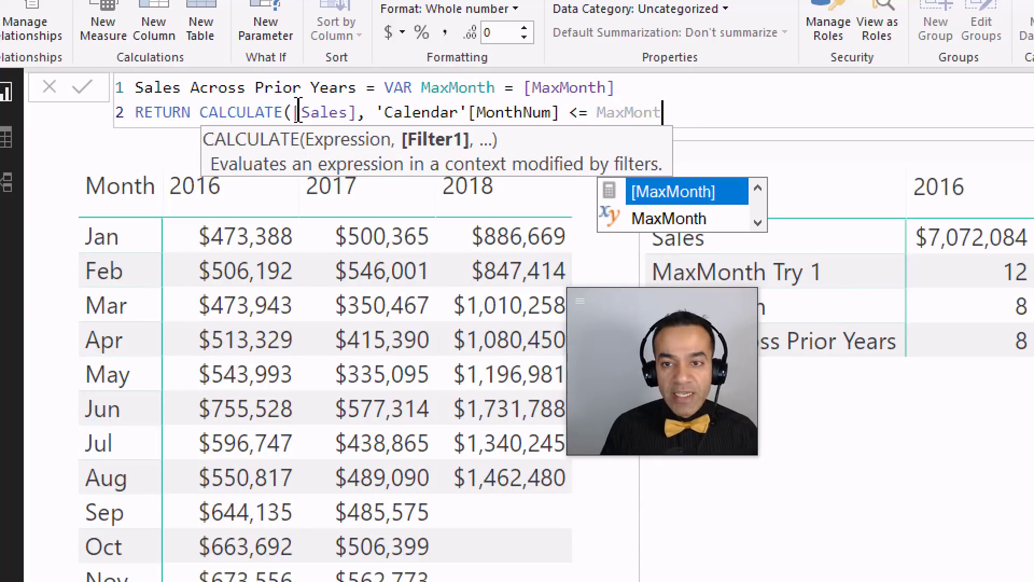
text())
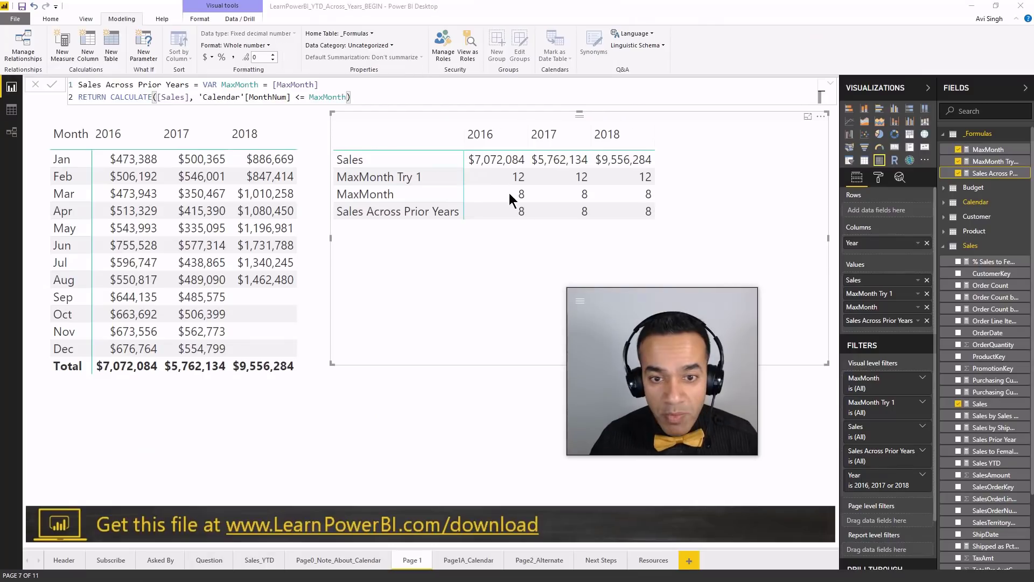
Step: Commit the measure and format it as currency with thousands separators
key(Return)
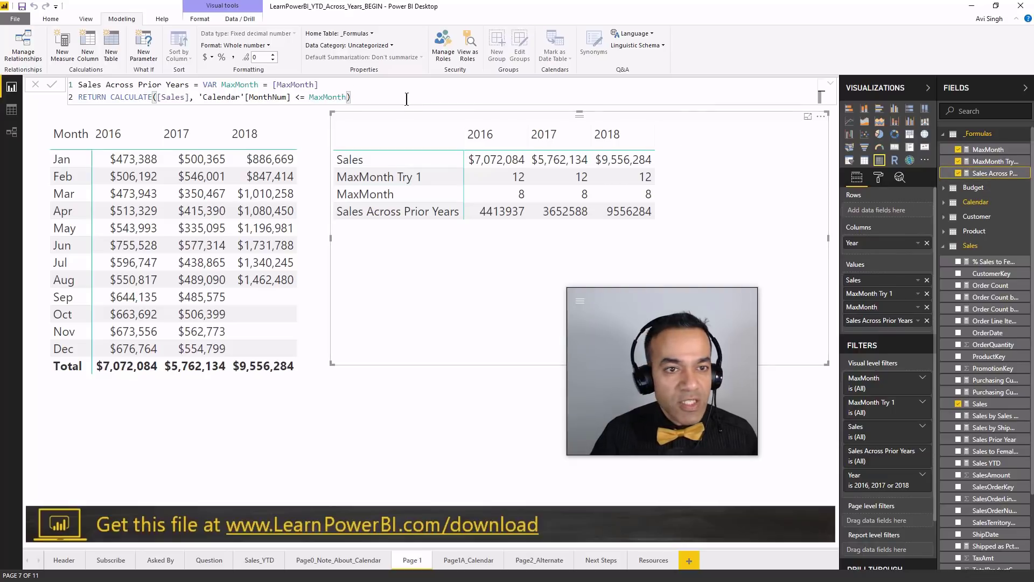
click(260, 45)
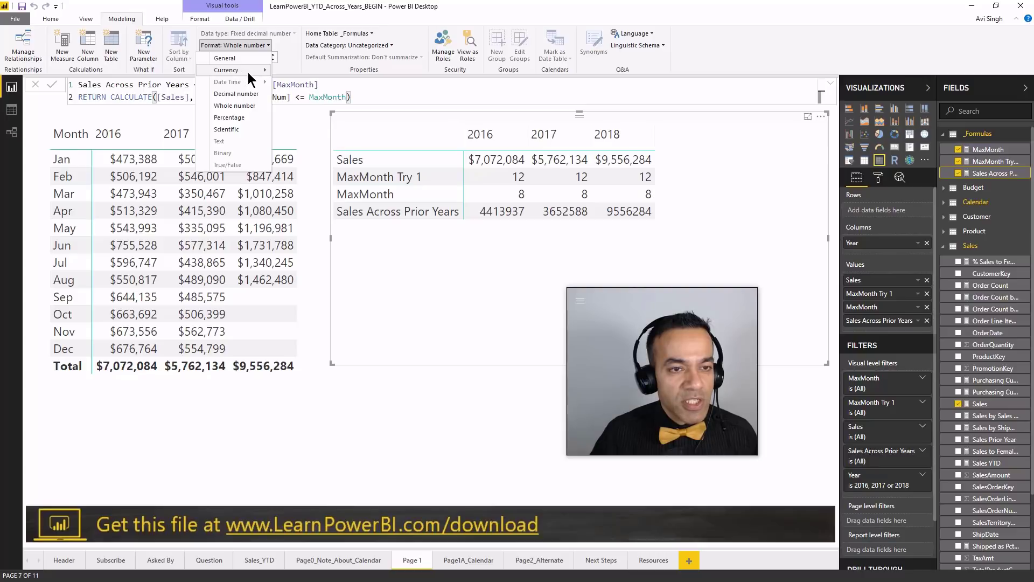
click(247, 71)
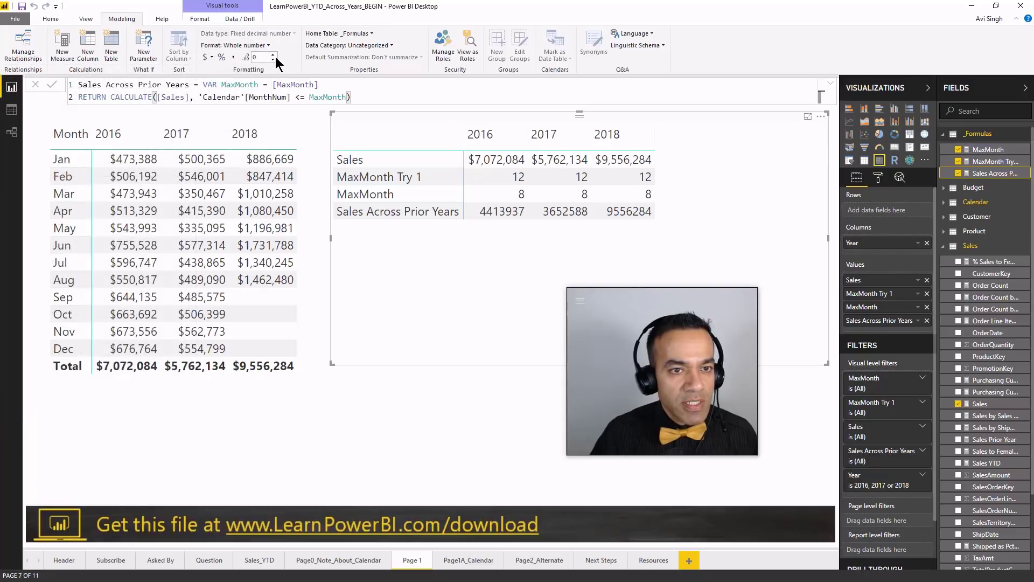
click(233, 57)
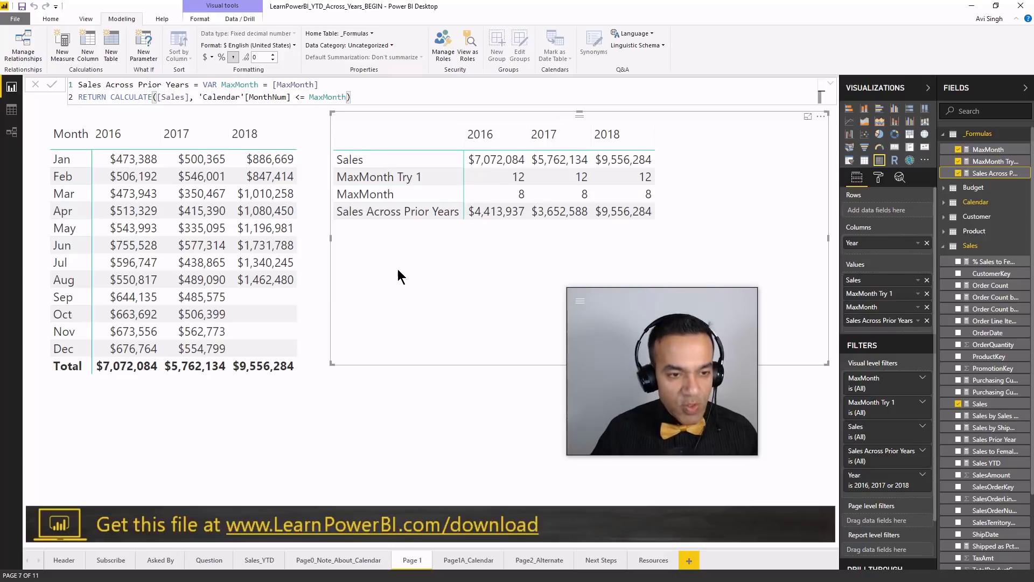
Step: Highlight the matrix values $4,413,937, $3,652,588 and $9,556,284 to compare against the YTD targets
mouse_move(96, 148)
mouse_down()
mouse_move(164, 296)
mouse_move(398, 286)
mouse_move(480, 226)
mouse_move(439, 232)
mouse_move(465, 259)
mouse_up()
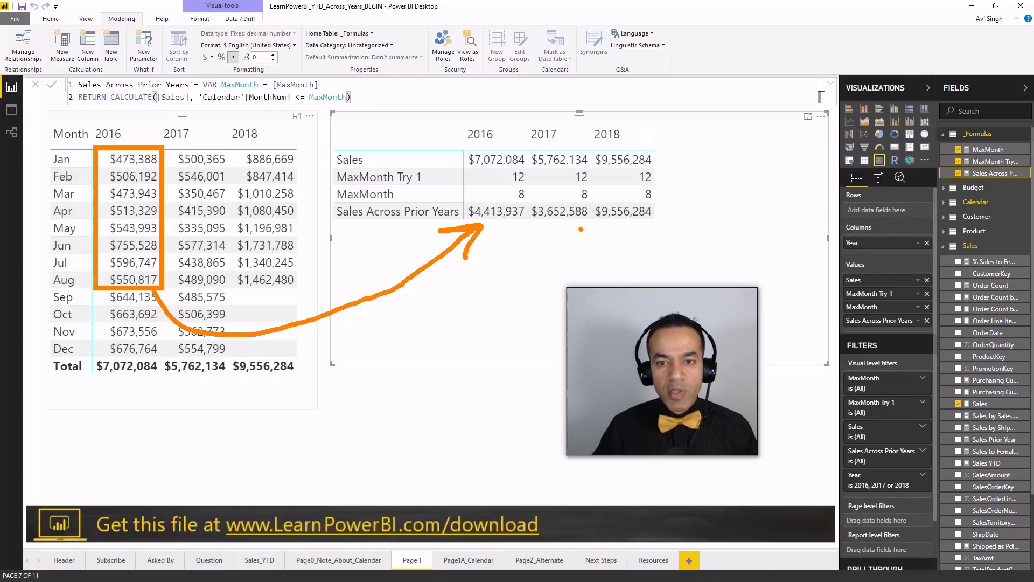
key(Escape)
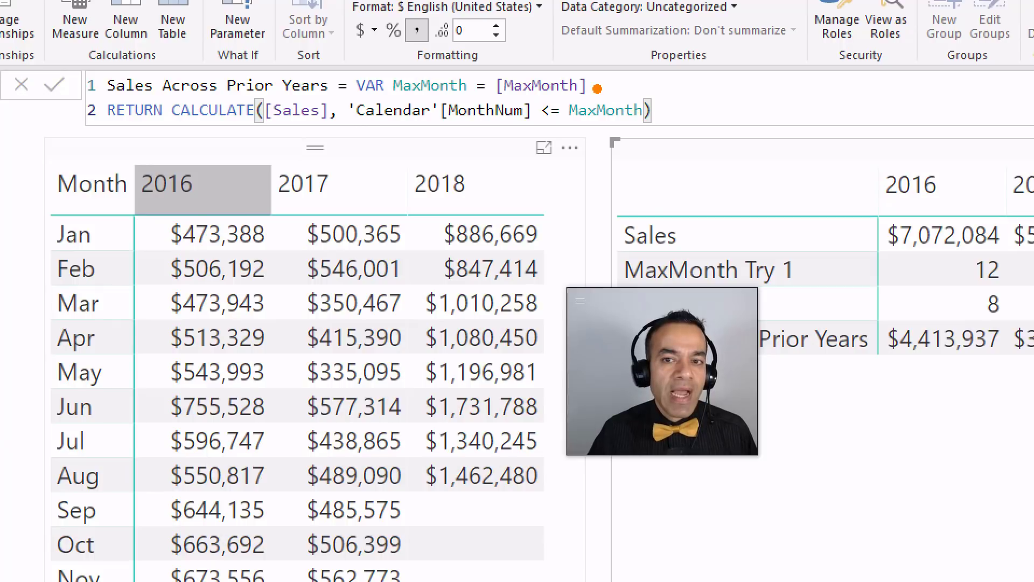
drag(592, 86, 719, 73)
drag(635, 125, 710, 260)
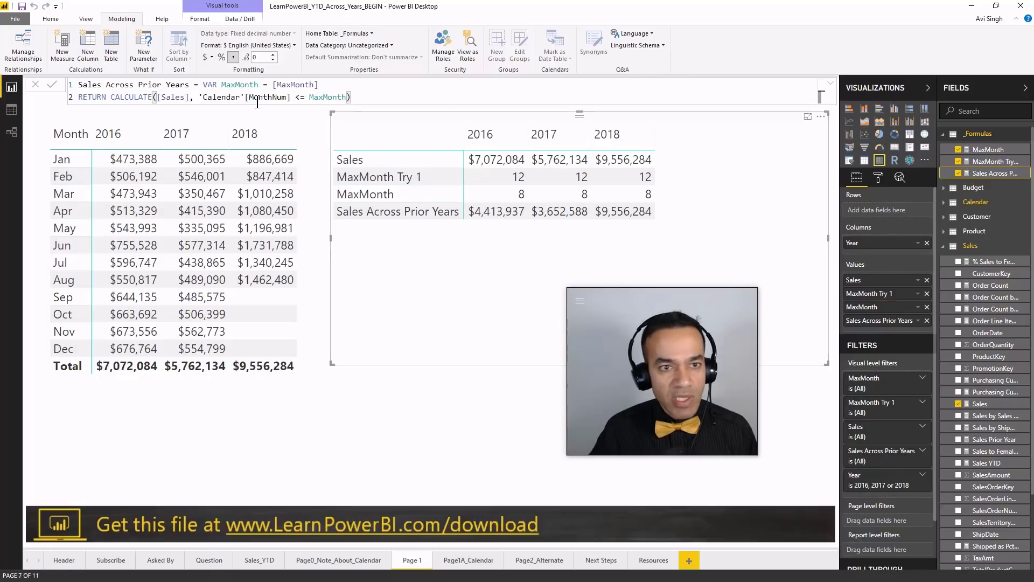
Step: Copy the Sales Across Prior Years formula into a new measure named Sales Across Prior Years v2
click(357, 97)
key(ctrl+a)
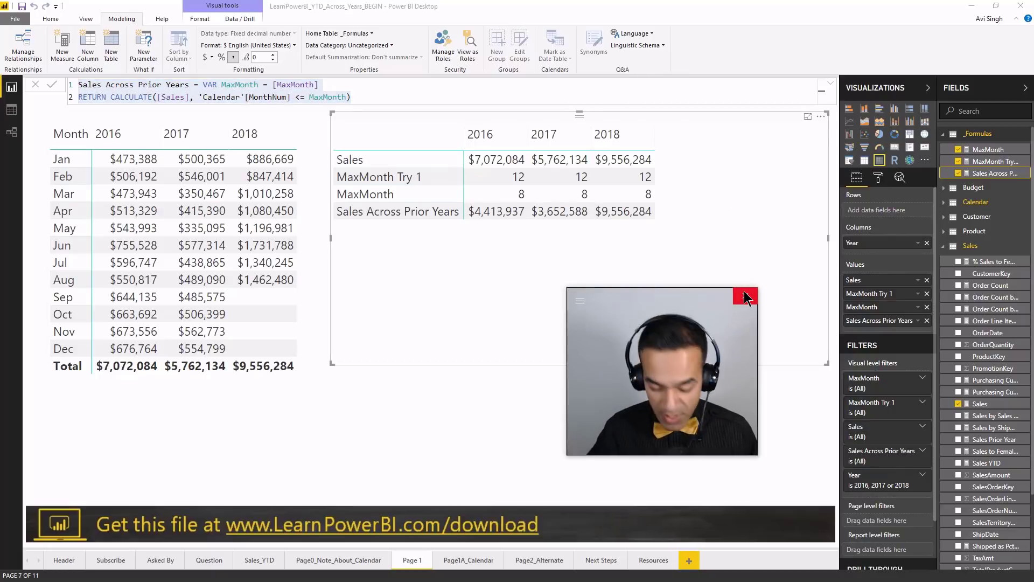
click(147, 96)
key(ctrl+a)
key(ctrl+c)
key(Escape)
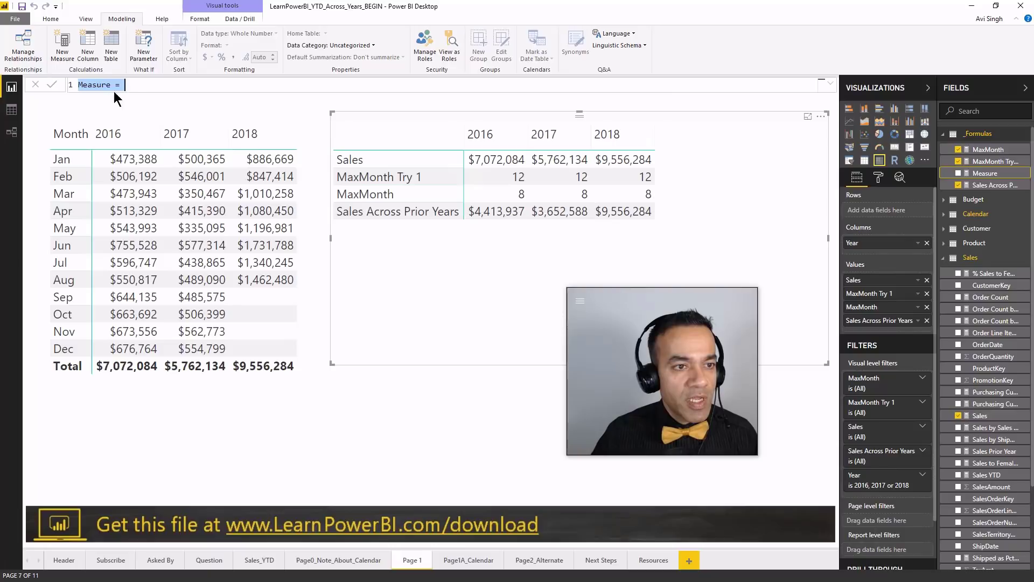
key(ctrl+a)
key(ctrl+v)
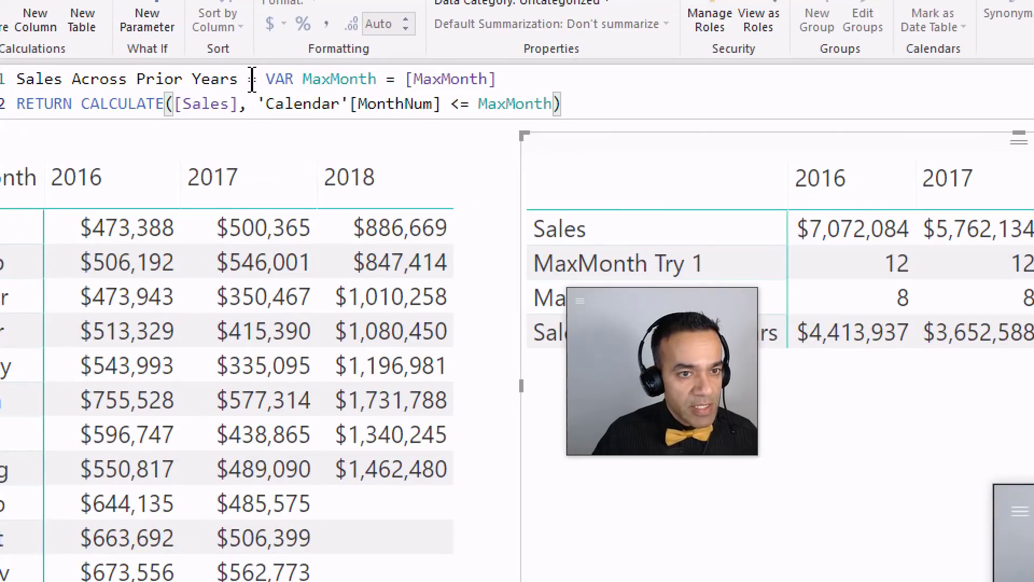
click(251, 81)
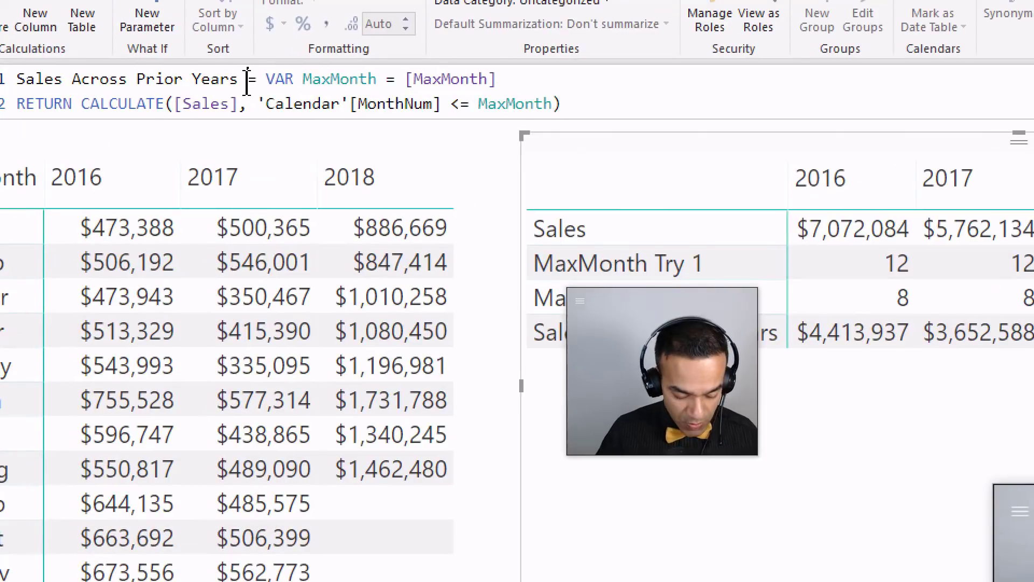
text(v2)
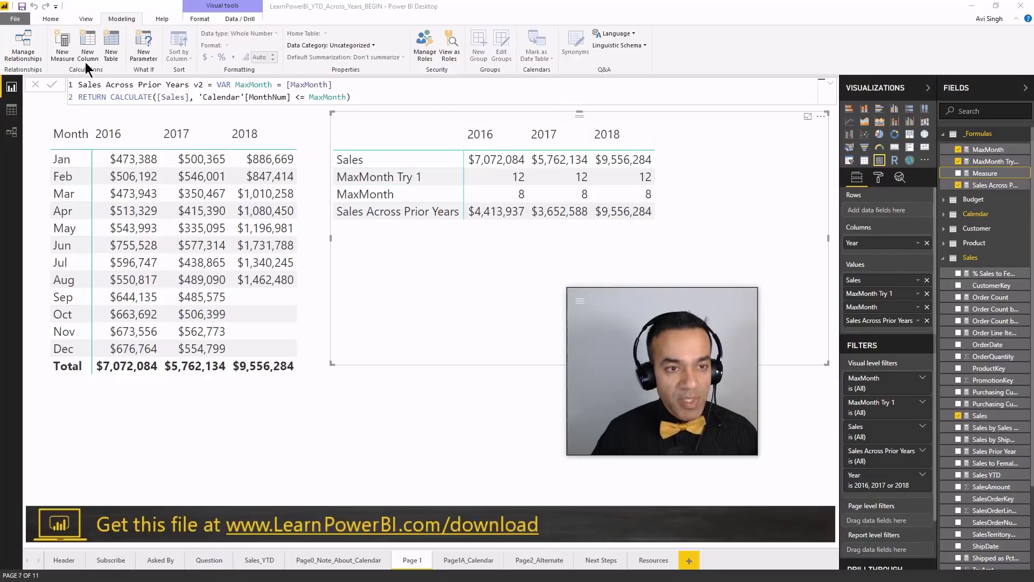
Step: Replace v2's [MaxMonth] reference with the inline CALCULATE current-month expression
click(332, 85)
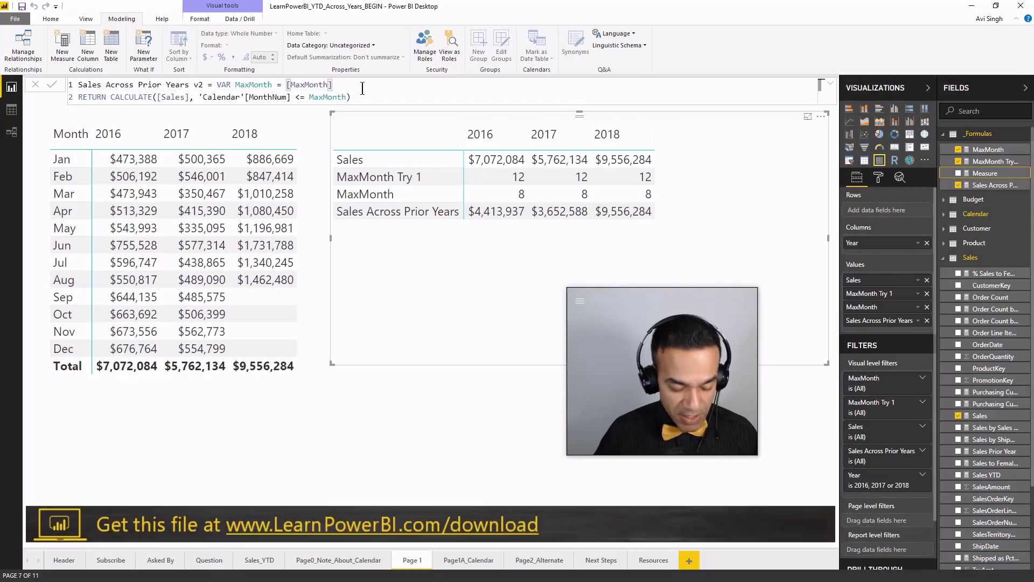
key(ctrl+shift+Left)
key(ctrl+shift+Left)
text(CALCULATE(MAX('Calendar'[MonthNum]), ALL('Calendar'), 'Calendar'[CurMonthOffset] = 0))
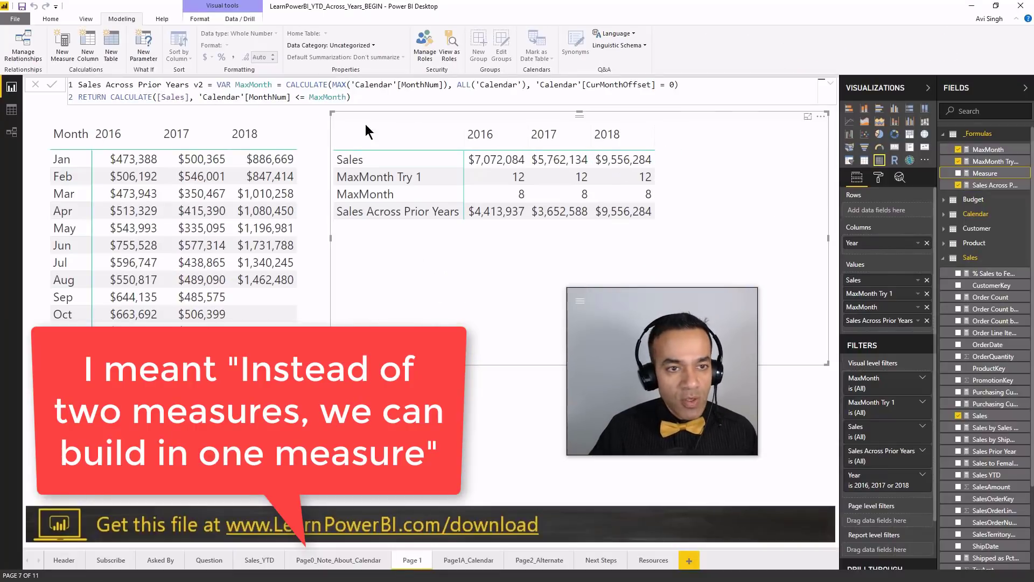
Step: Commit Sales Across Prior Years v2, place it in the matrix, then switch to the YTD_Across_Years_END report
click(365, 97)
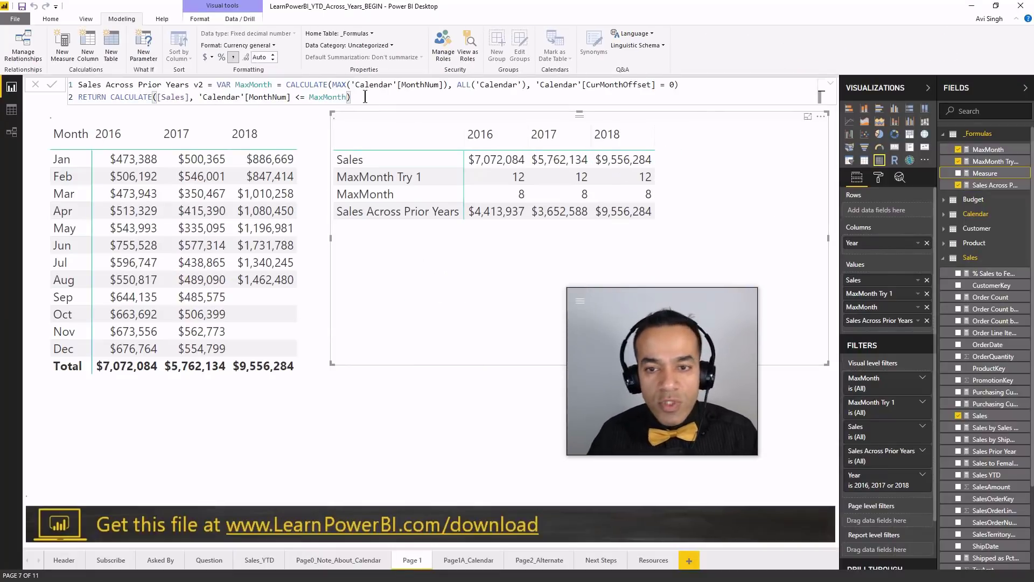
key(Return)
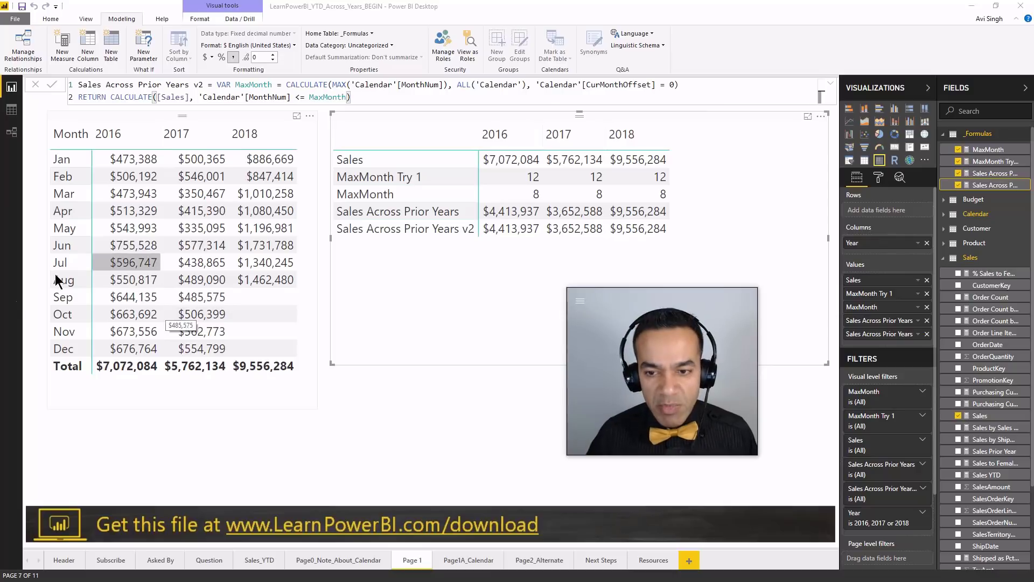
drag(648, 314, 874, 312)
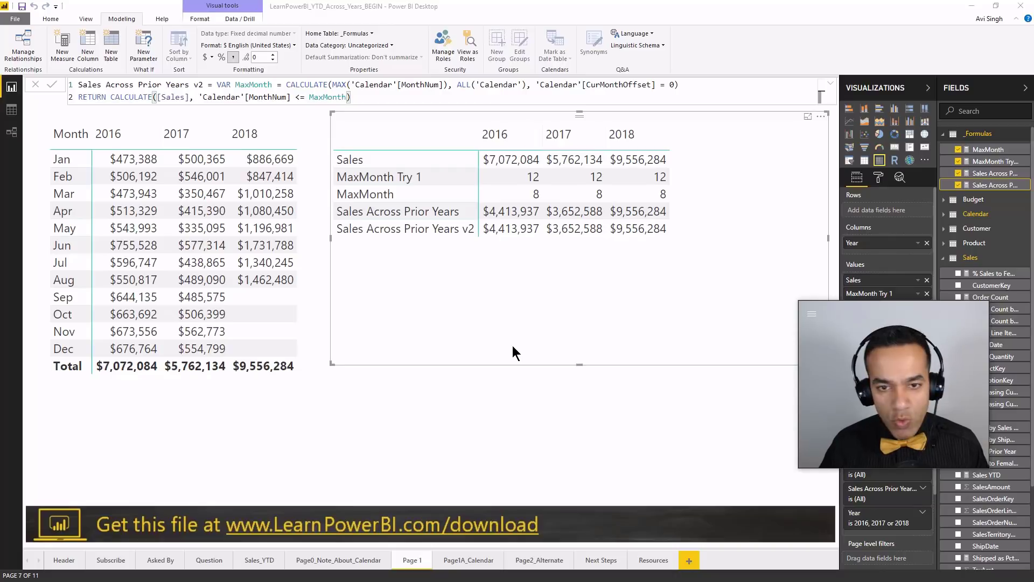
key(alt+Tab)
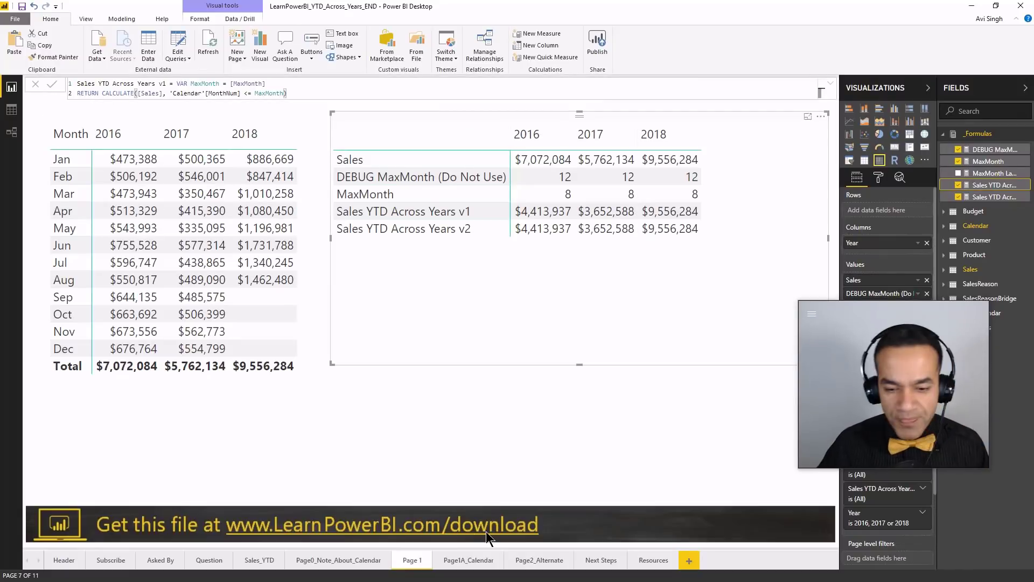
Step: On Page2_Alternate, clear the Flag_YTD slicer so full-year totals $7,072,084, $5,762,134, $9,556,284 appear
click(537, 561)
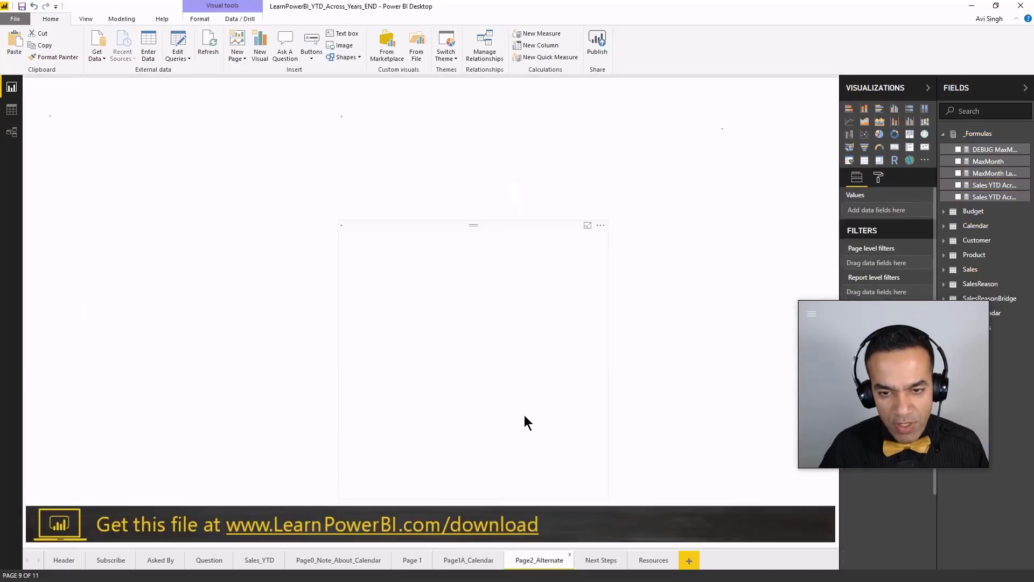
click(541, 230)
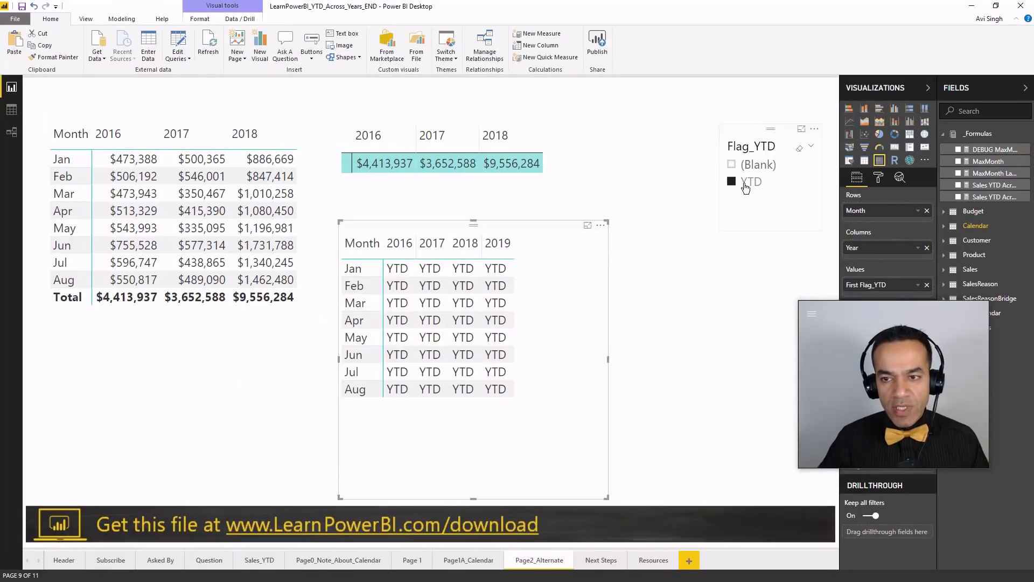
click(944, 5)
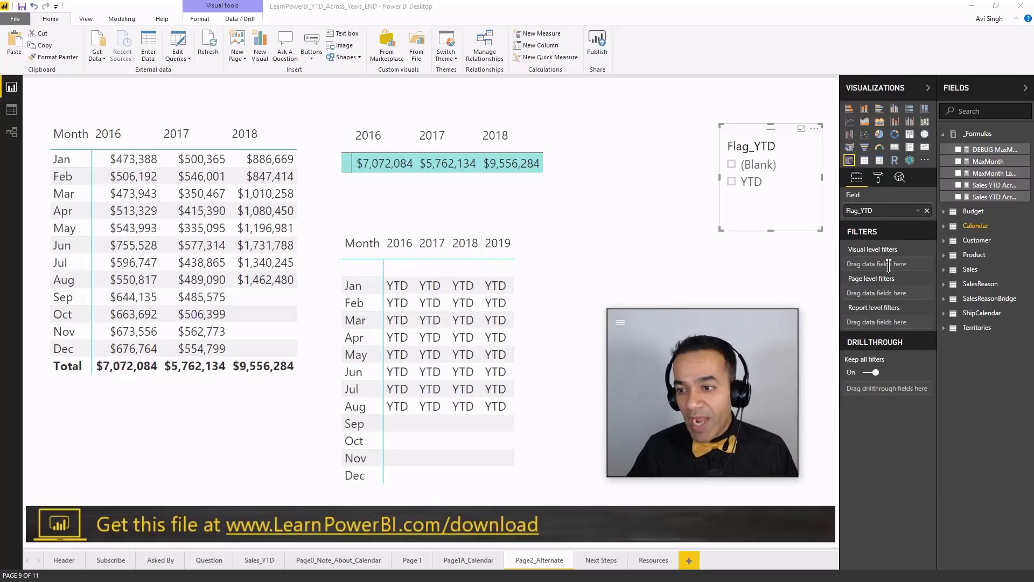
Step: Expand the Calendar and Sales tables and view the Sales measure's SUM(Sales[SalesAmount]) formula
click(944, 226)
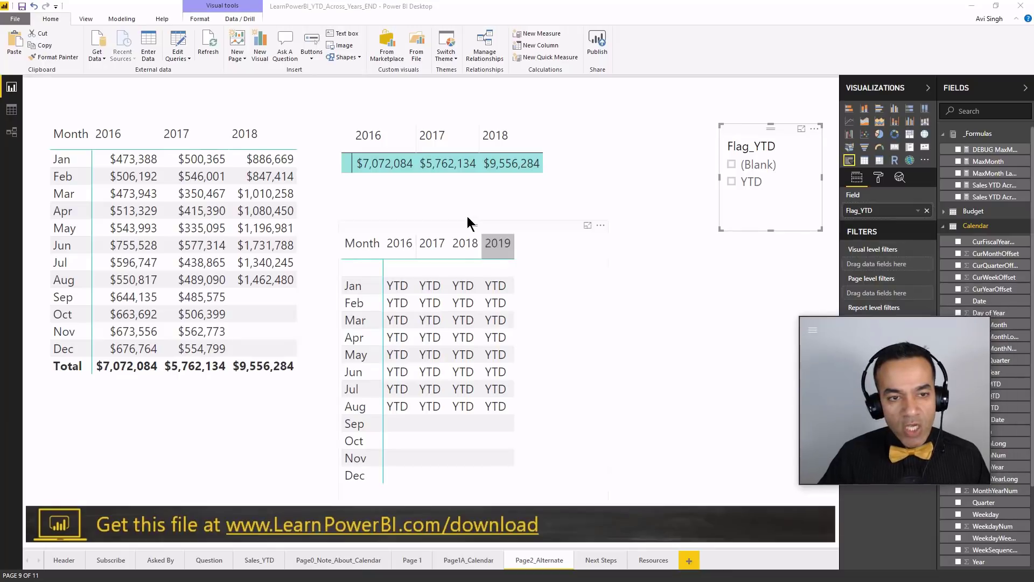
click(542, 123)
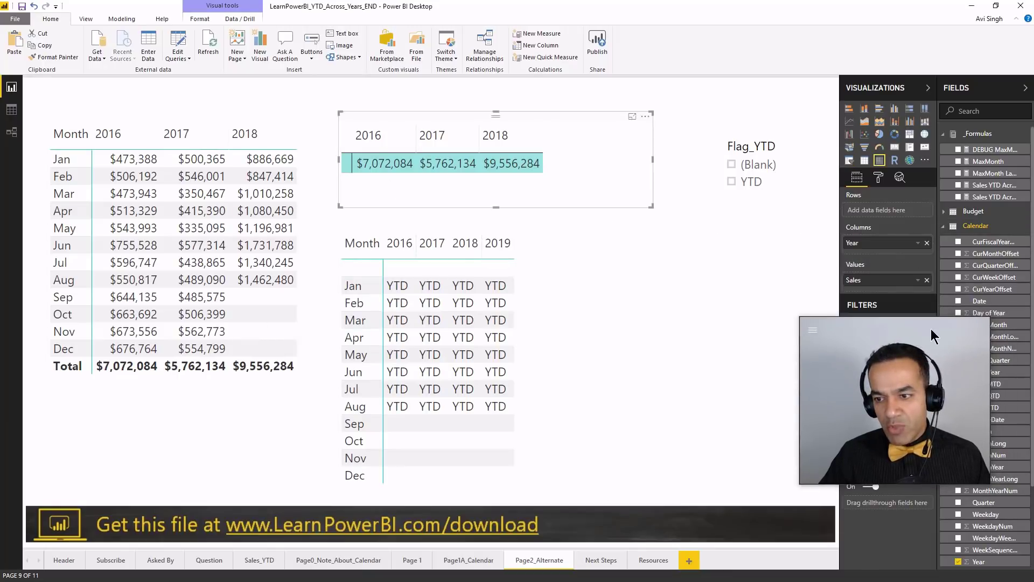
scroll(997, 362, down, 1)
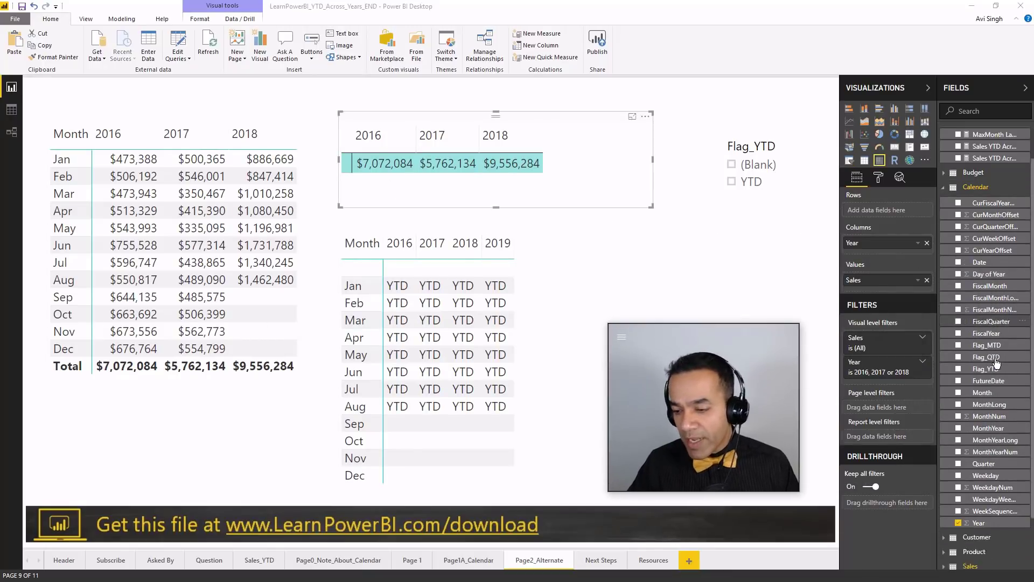
scroll(997, 362, down, 2)
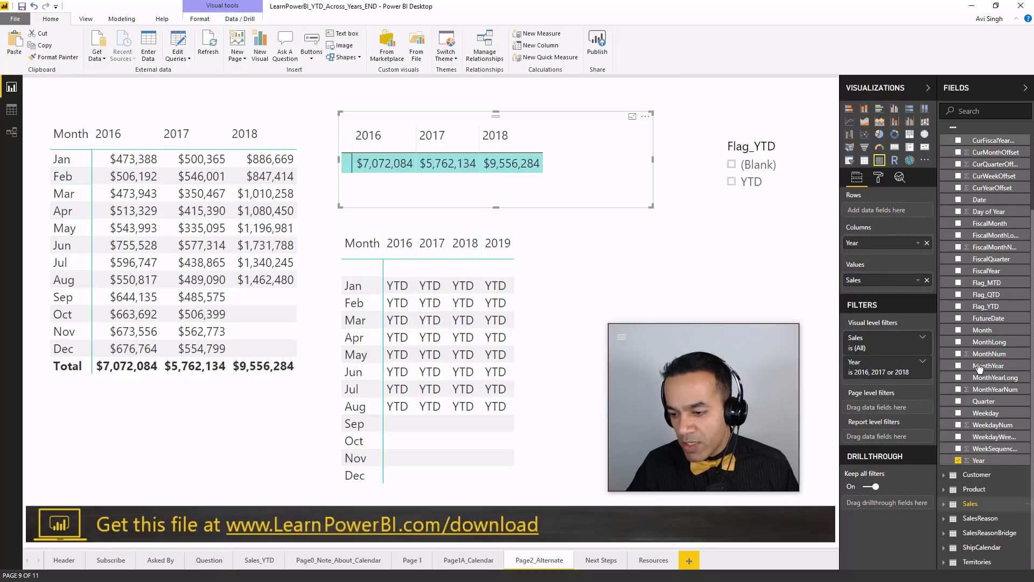
click(970, 503)
scroll(986, 483, down, 4)
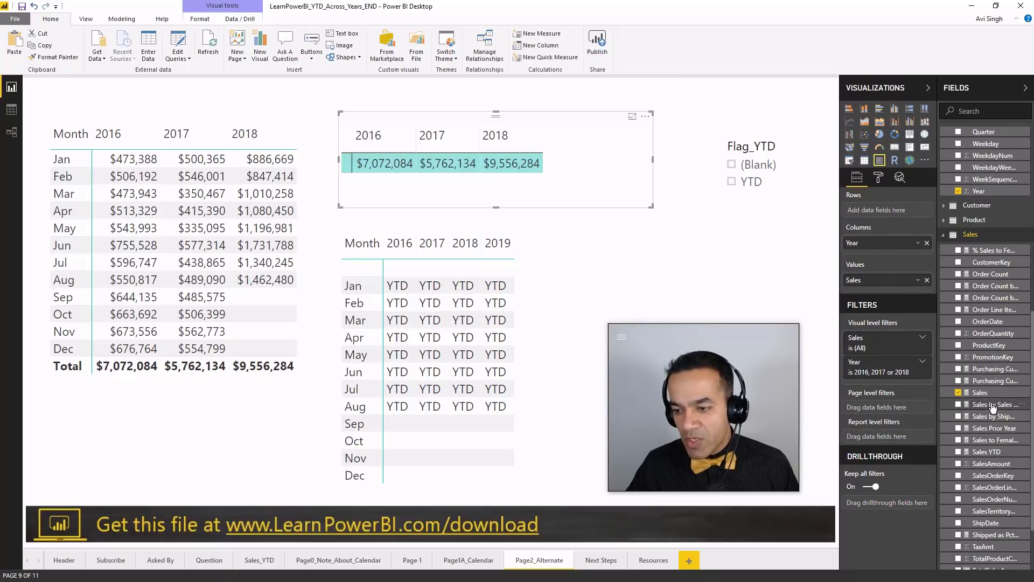
click(981, 393)
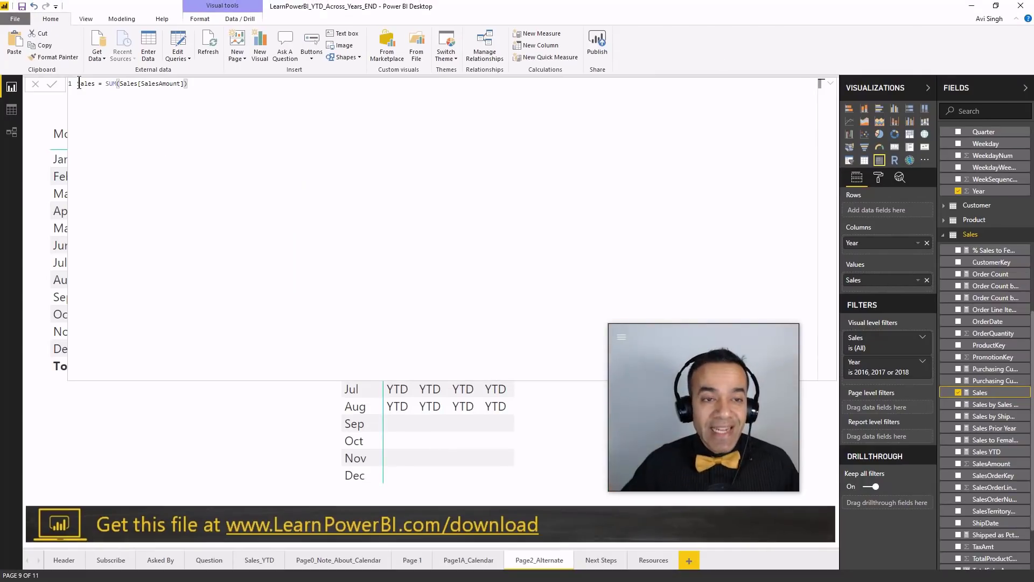
click(829, 83)
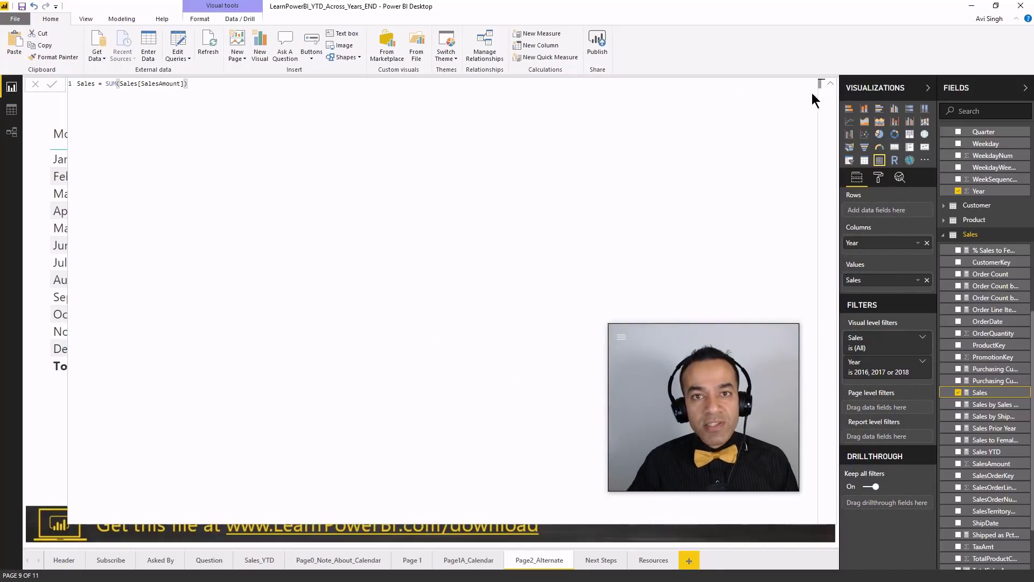
click(830, 84)
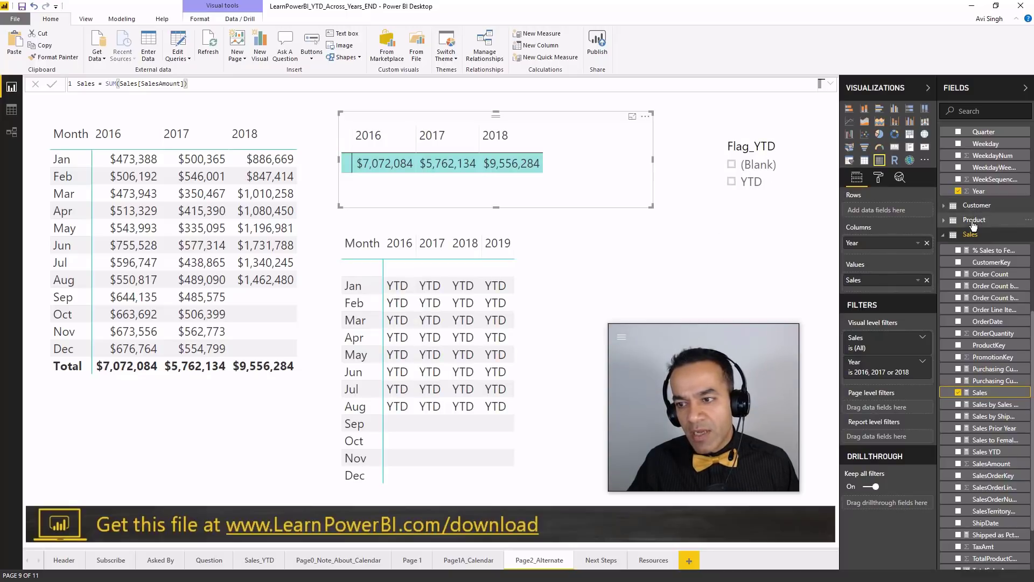
scroll(970, 232, up, 5)
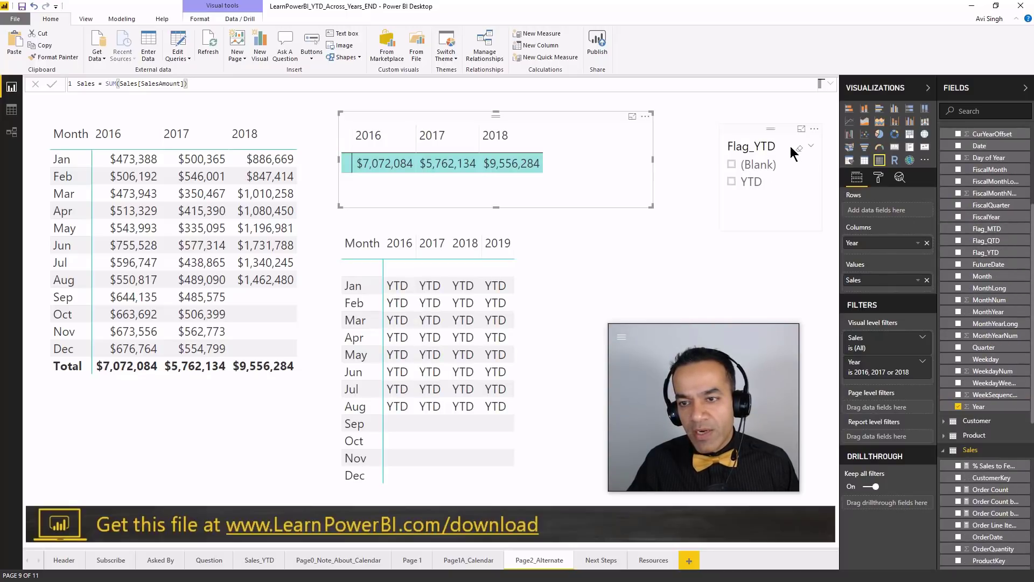
Step: Check YTD in the Flag_YTD slicer to limit the report to year-to-date months
click(785, 131)
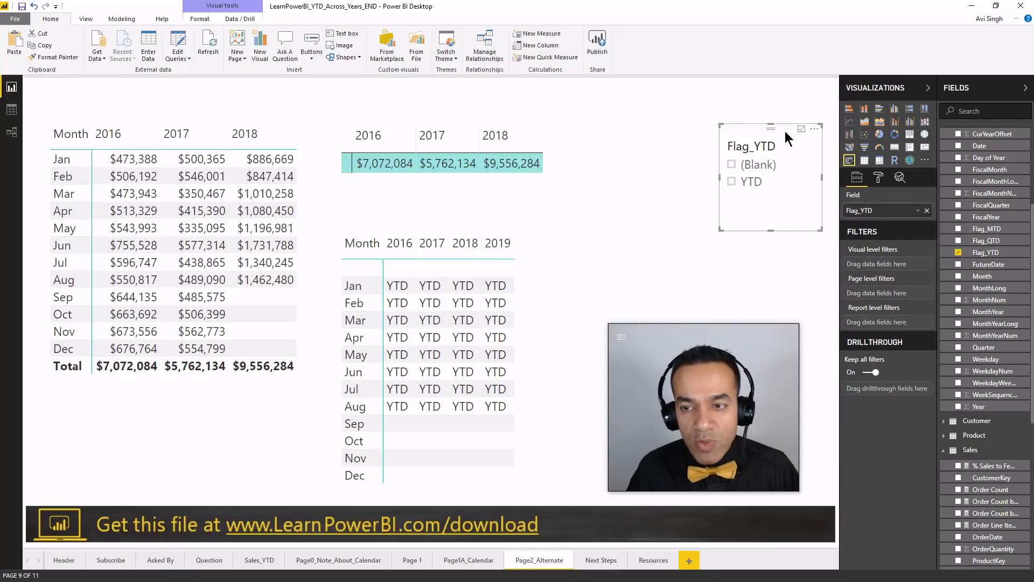
click(756, 186)
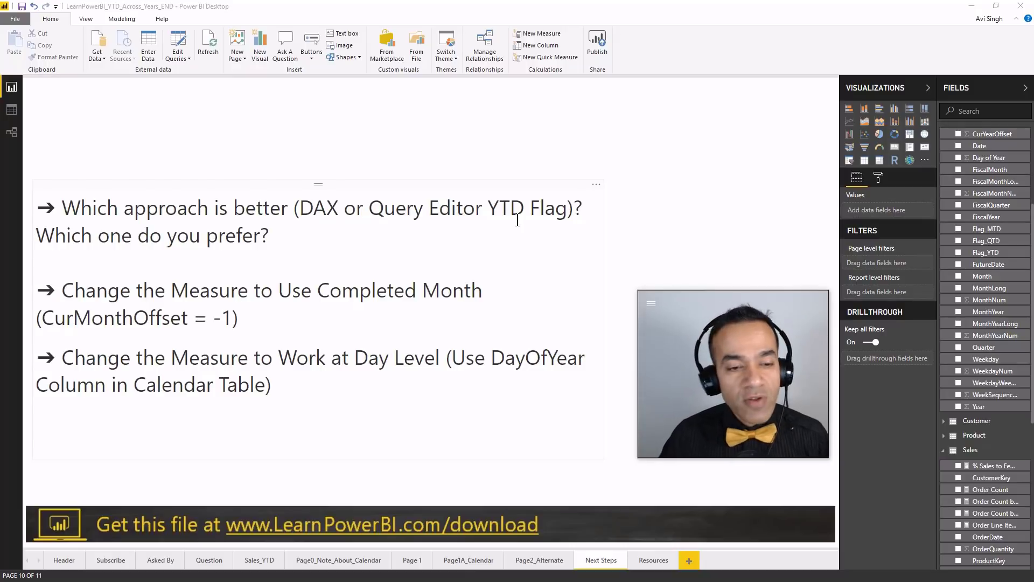
click(280, 320)
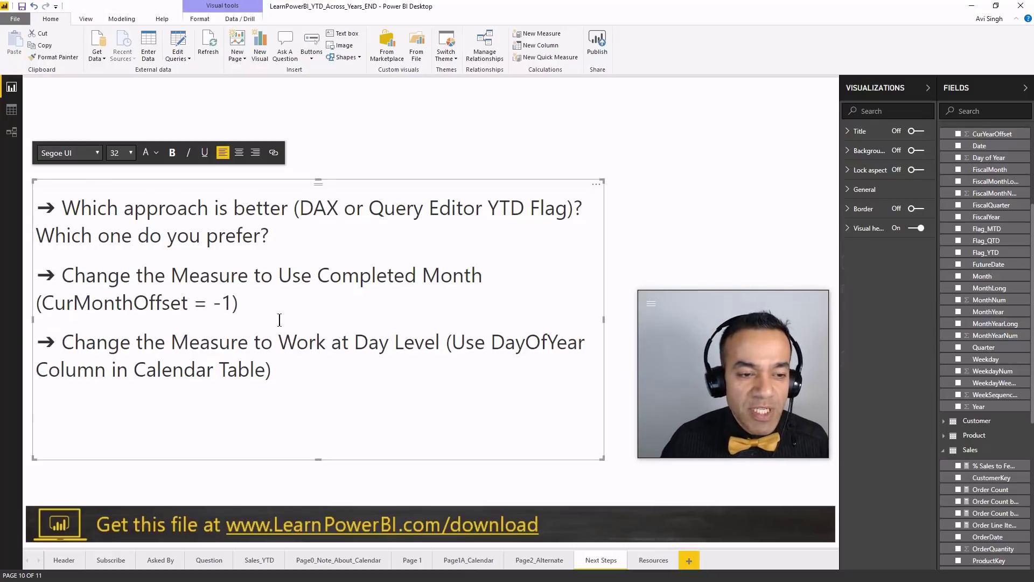
key(shift+Up)
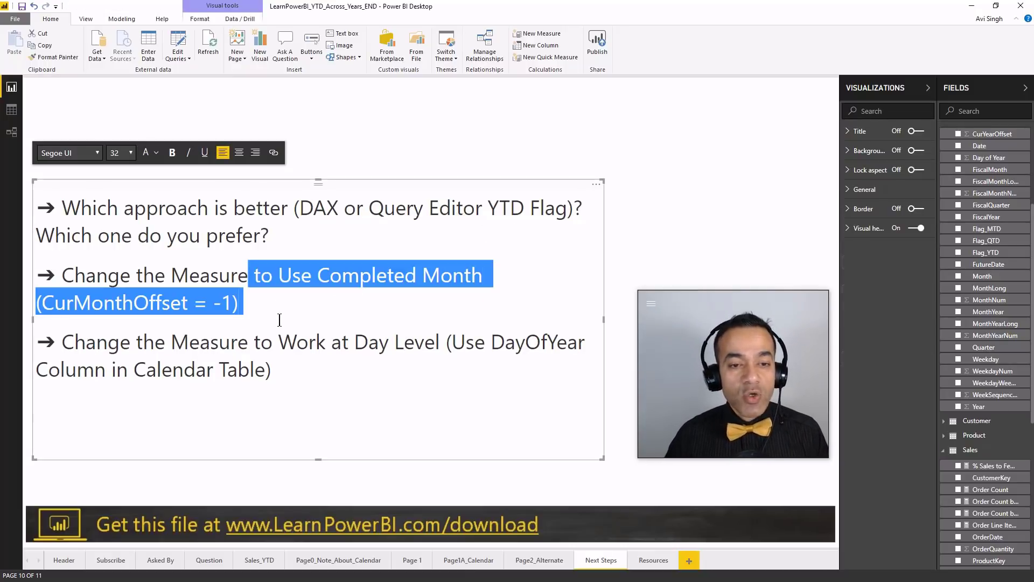
key(shift+Home)
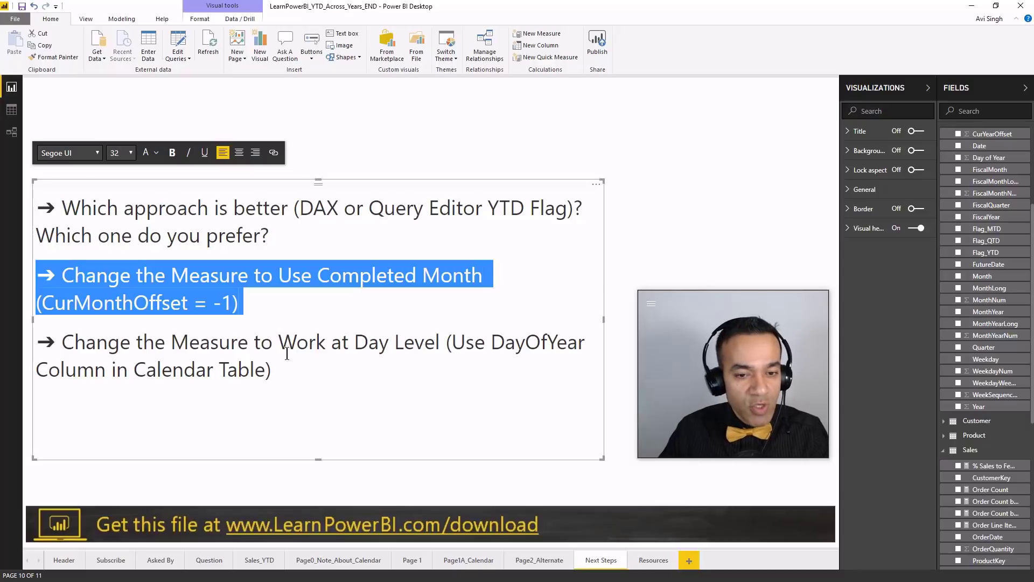
click(291, 378)
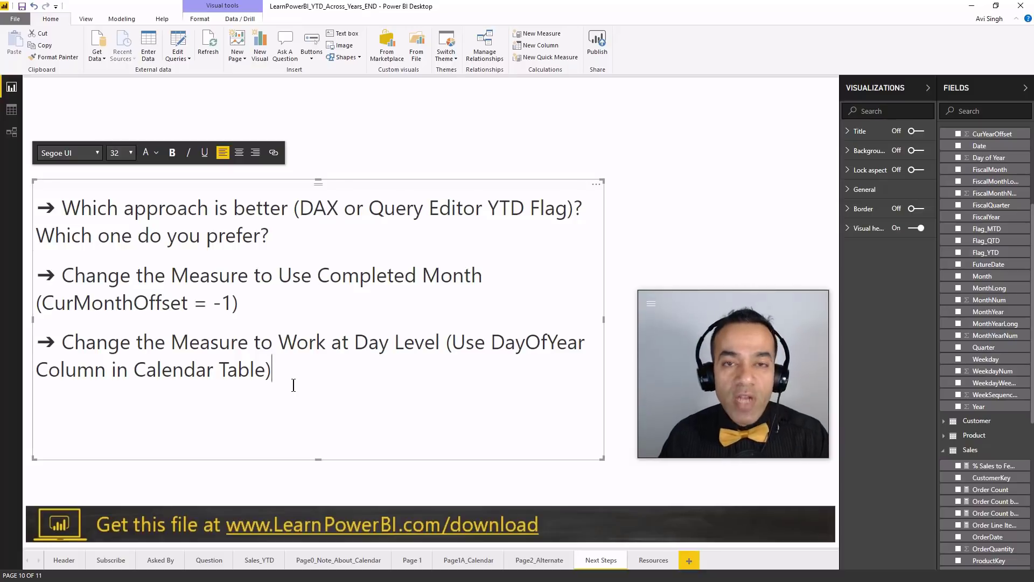
click(369, 504)
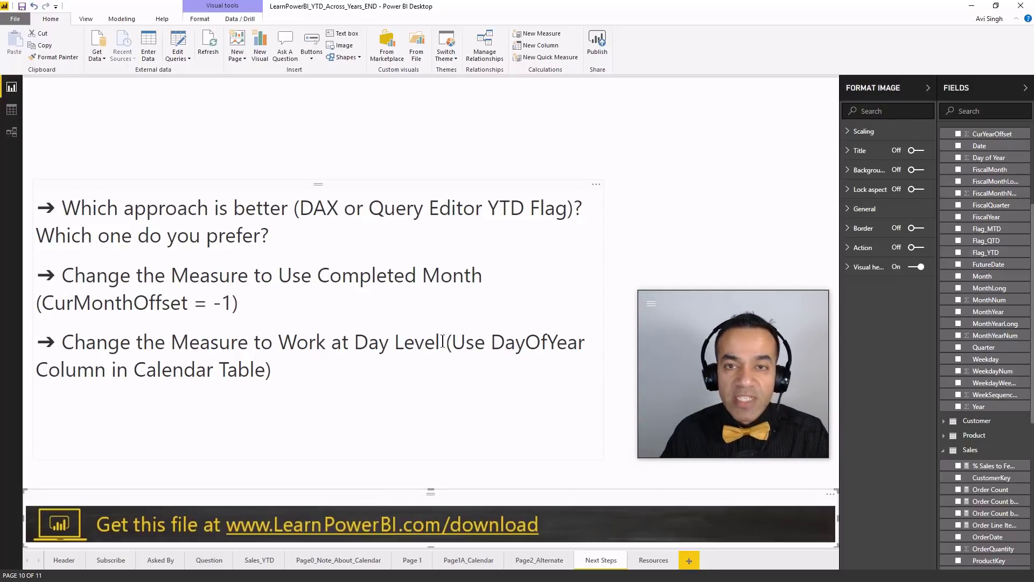